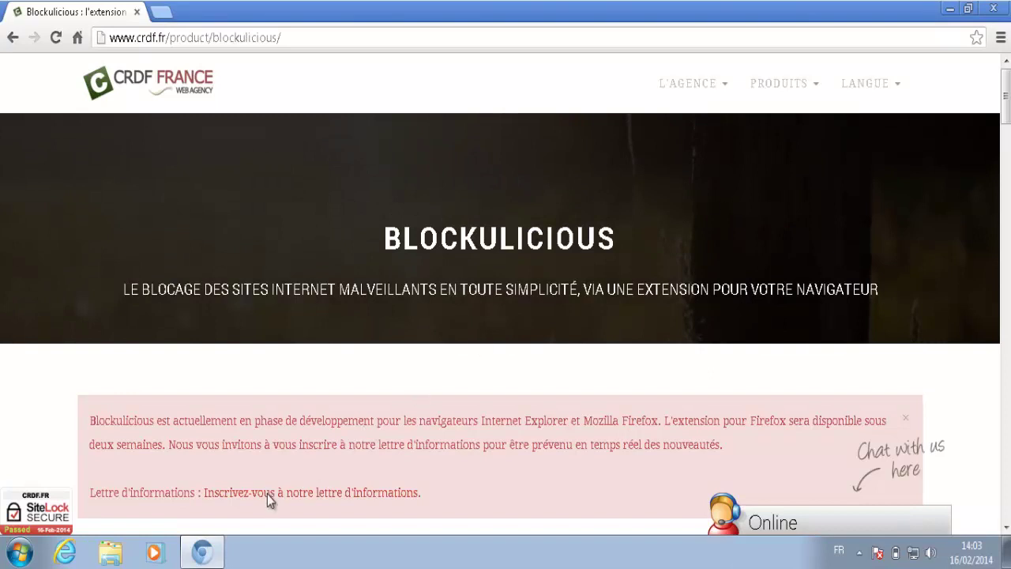
- Check the browser's version on the About Chromium page and close that page
left_click(1001, 37)
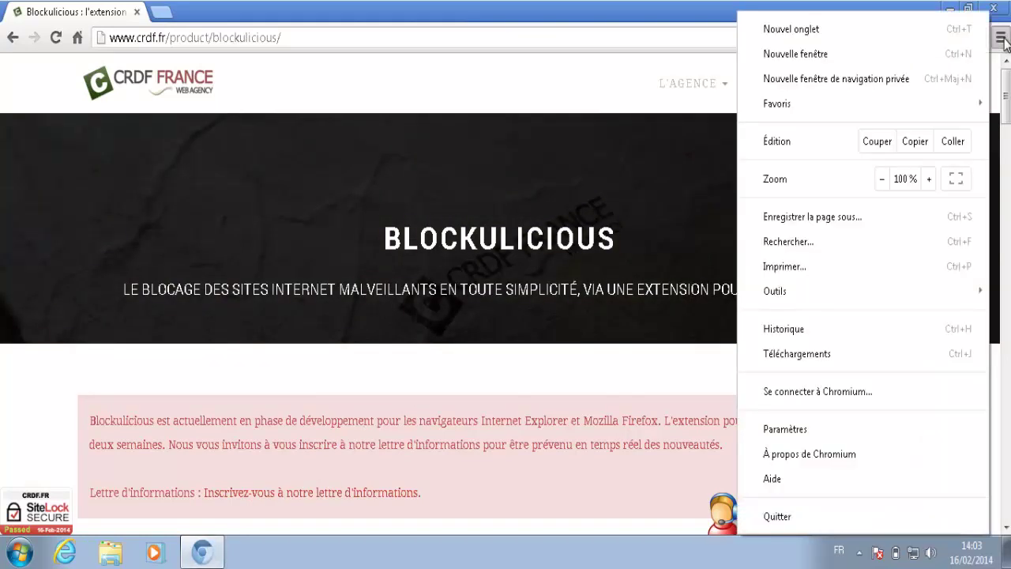
left_click(781, 454)
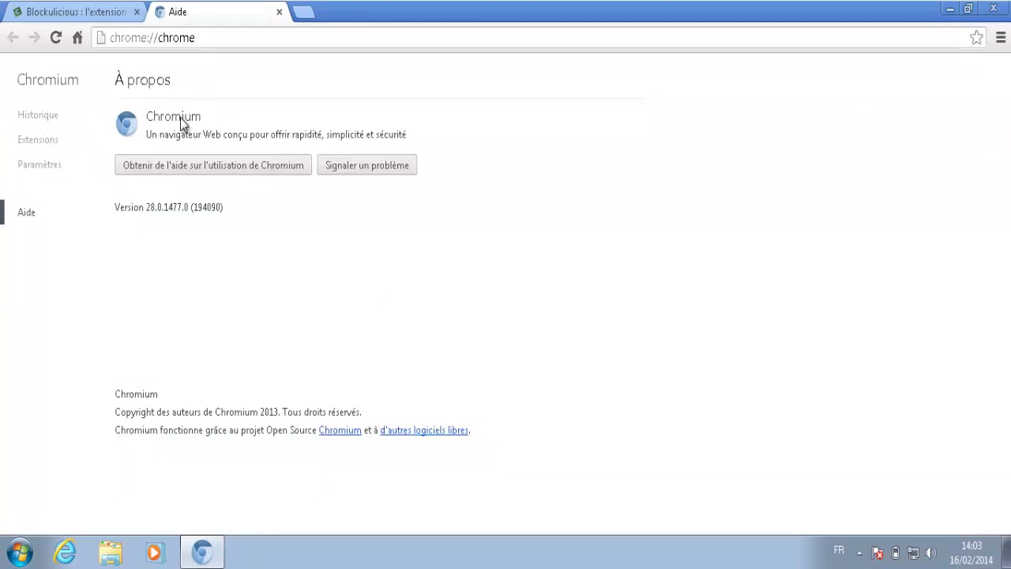
left_click(279, 12)
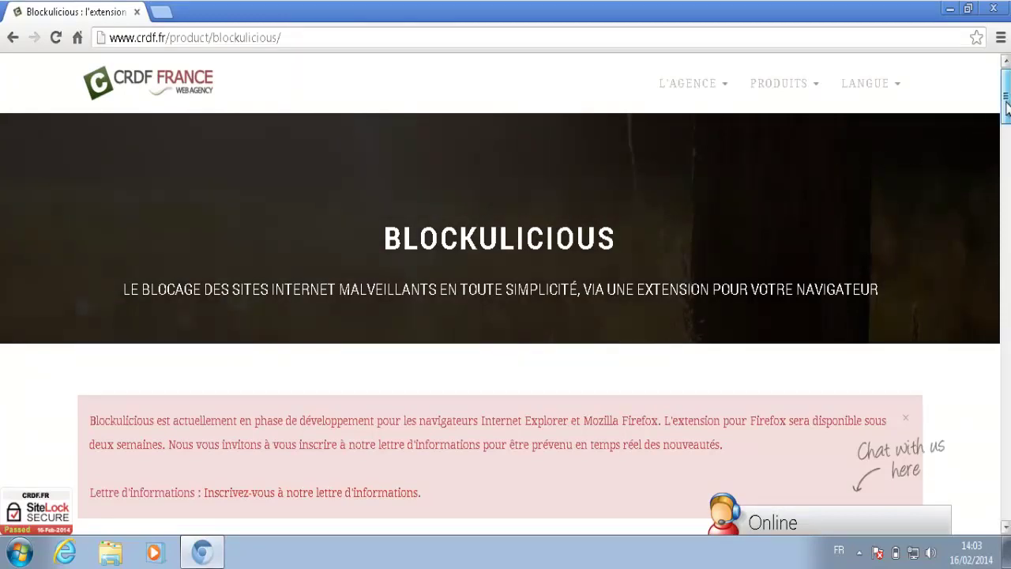
- Review the Blockulicious product page and install its Google Chrome extension from the Chrome Web Store
scroll(1005, 113, "down", 1)
left_click_drag(1005, 113, 1005, 135)
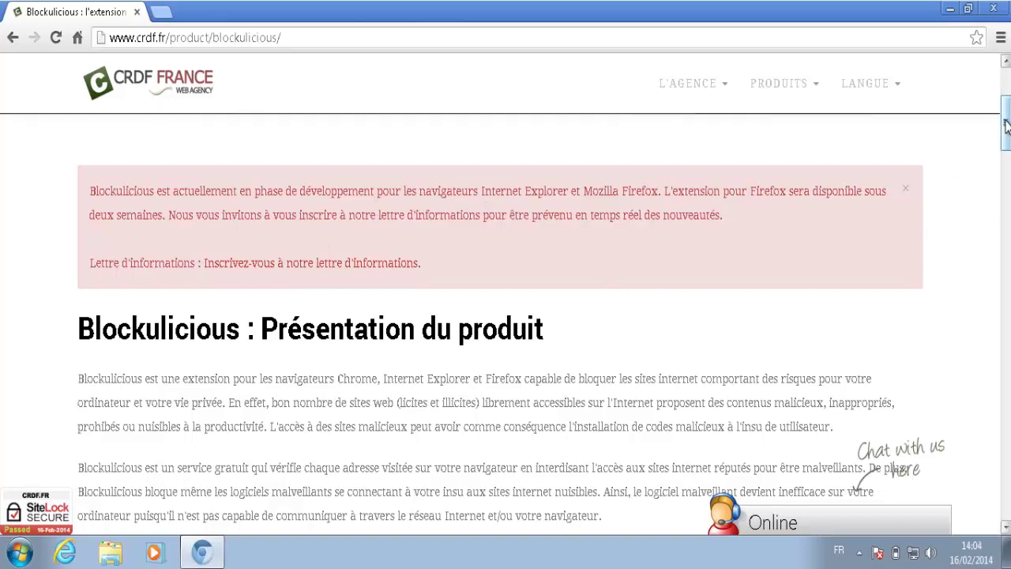
left_click_drag(1005, 121, 1006, 189)
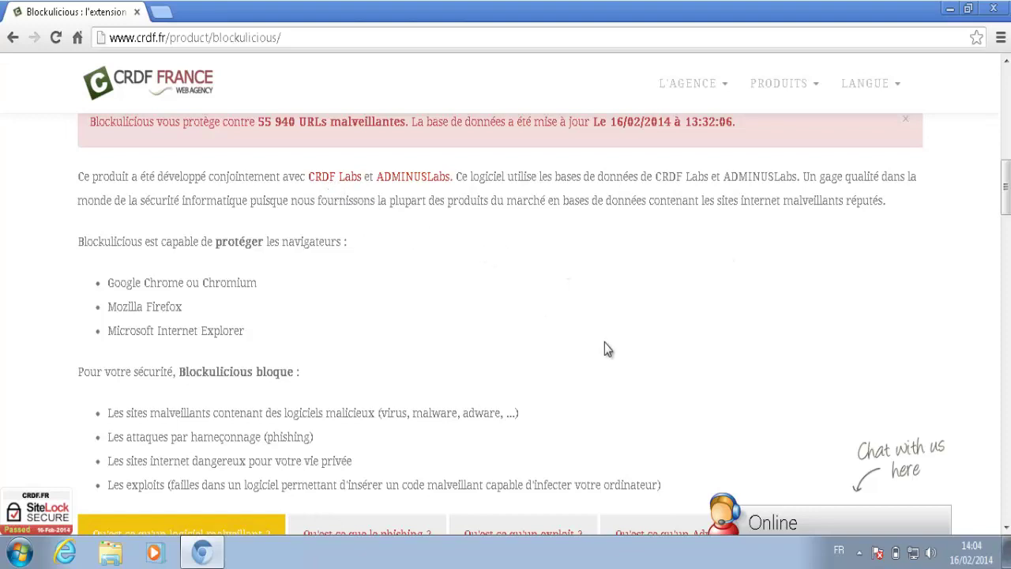
left_click_drag(1009, 188, 1009, 212)
scroll(522, 209, "down", 5)
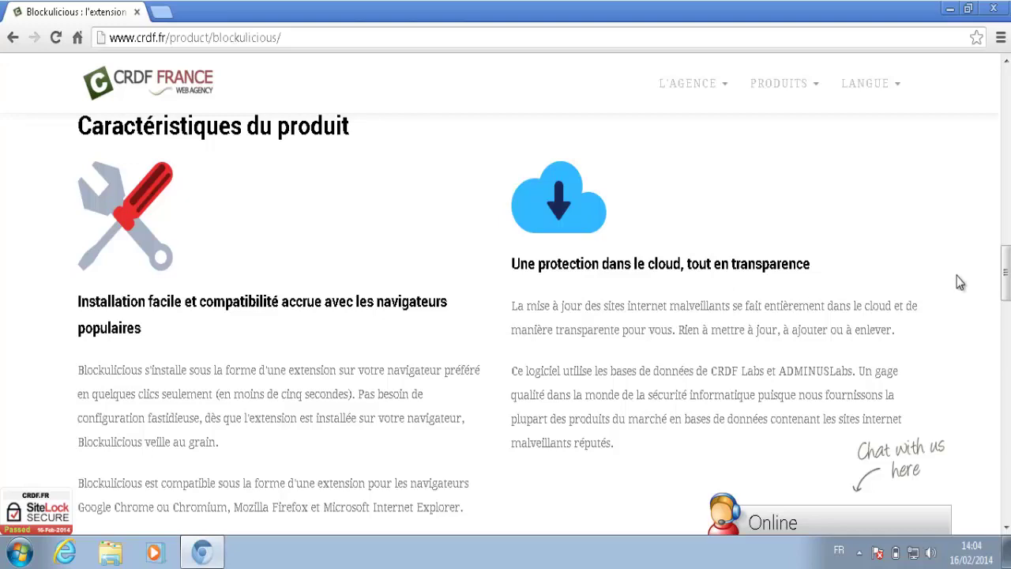
left_click_drag(1005, 273, 1006, 450)
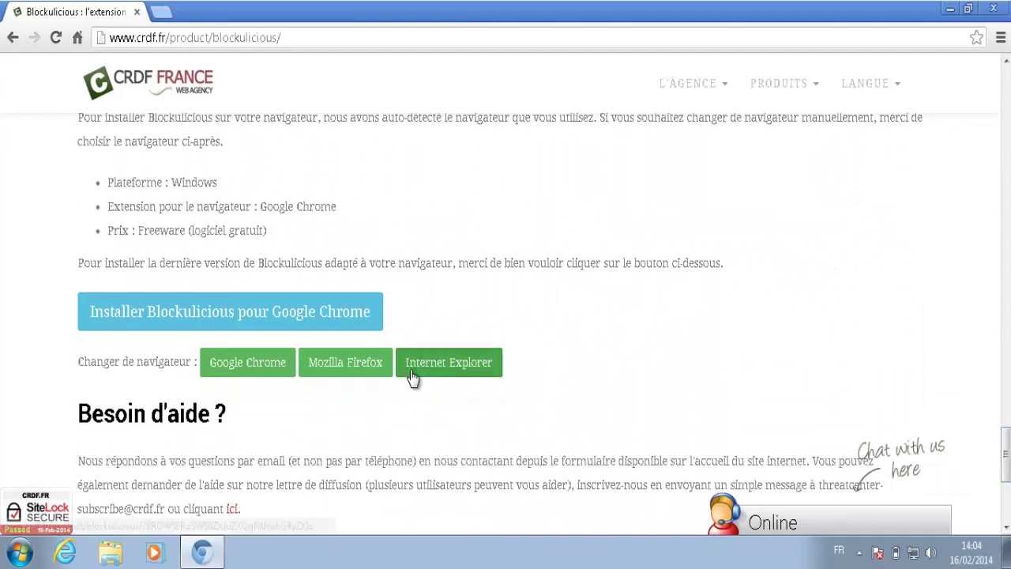
left_click(306, 317)
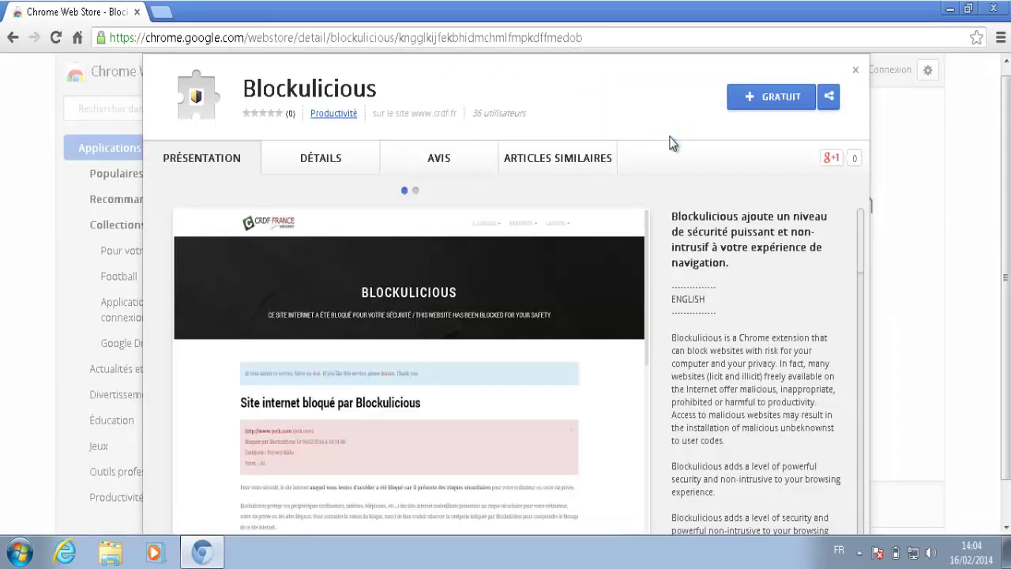
left_click(763, 101)
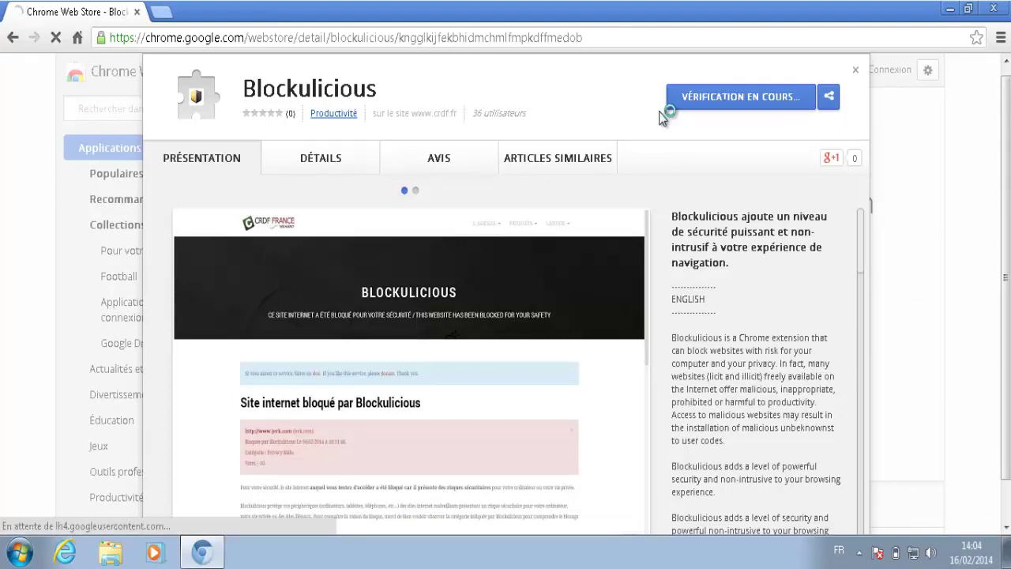
left_click(541, 337)
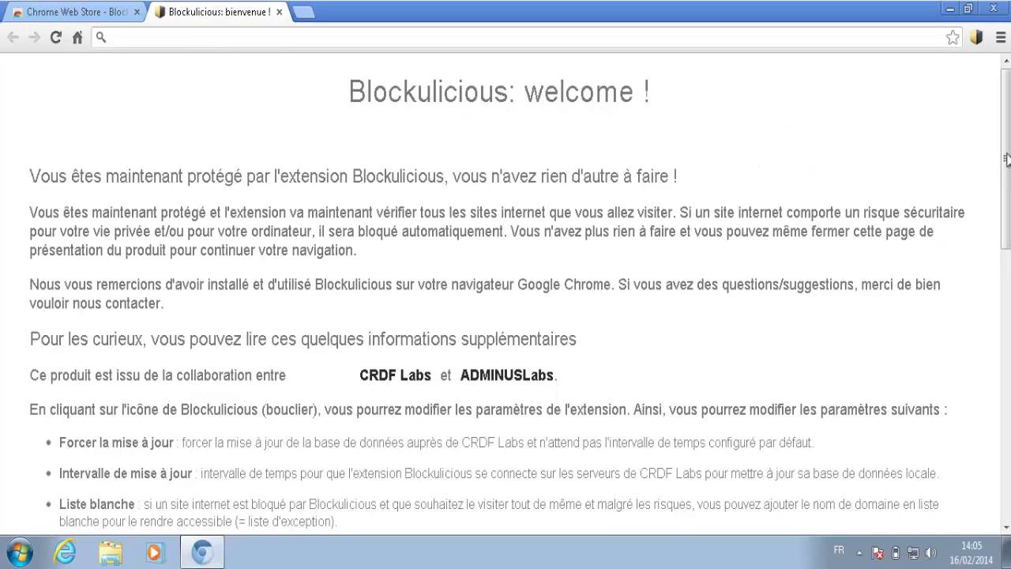
- Read through the Blockulicious welcome page, dismiss the database notification and close the page
left_click_drag(1006, 151, 1006, 197)
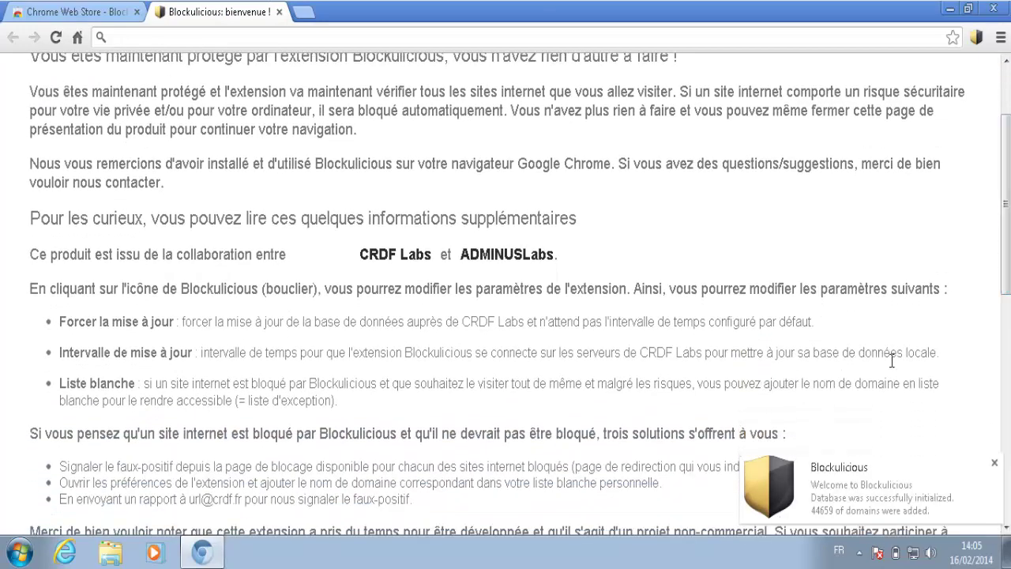
left_click(994, 463)
left_click_drag(1006, 270, 1006, 427)
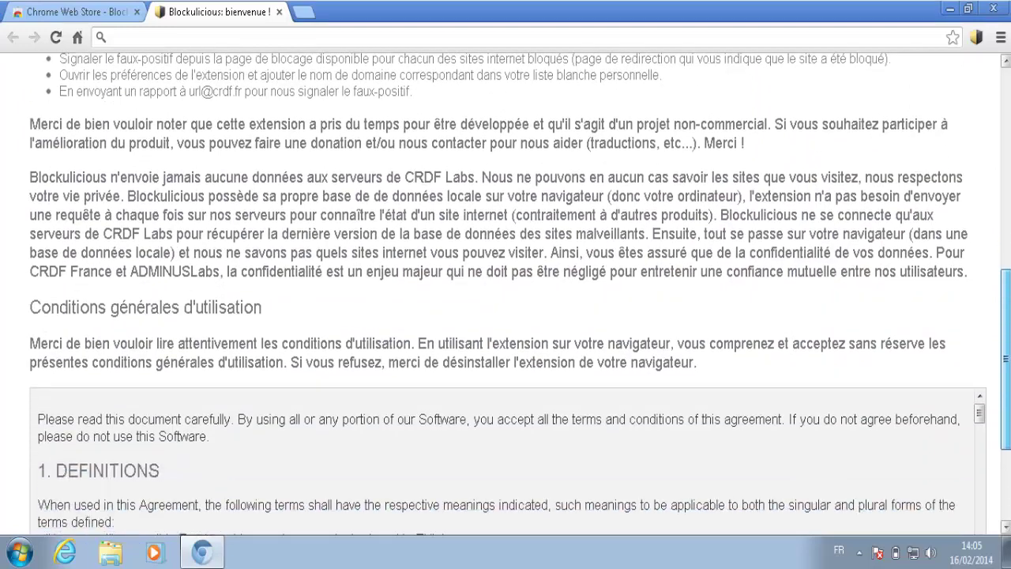
left_click(278, 11)
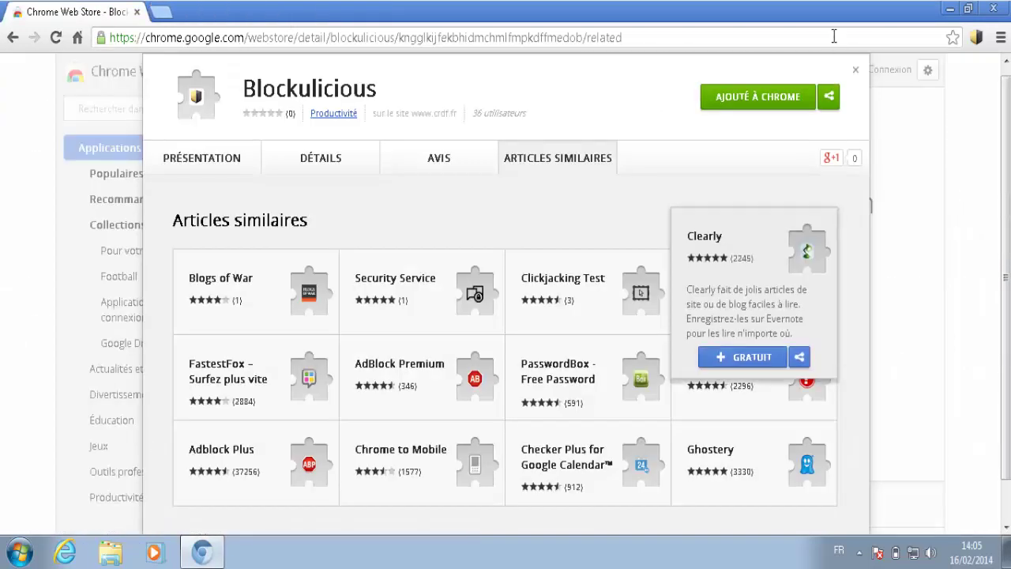
- Open the Blockulicious extension's options, force a database update, dismiss the notification and close the preferences
right_click(976, 37)
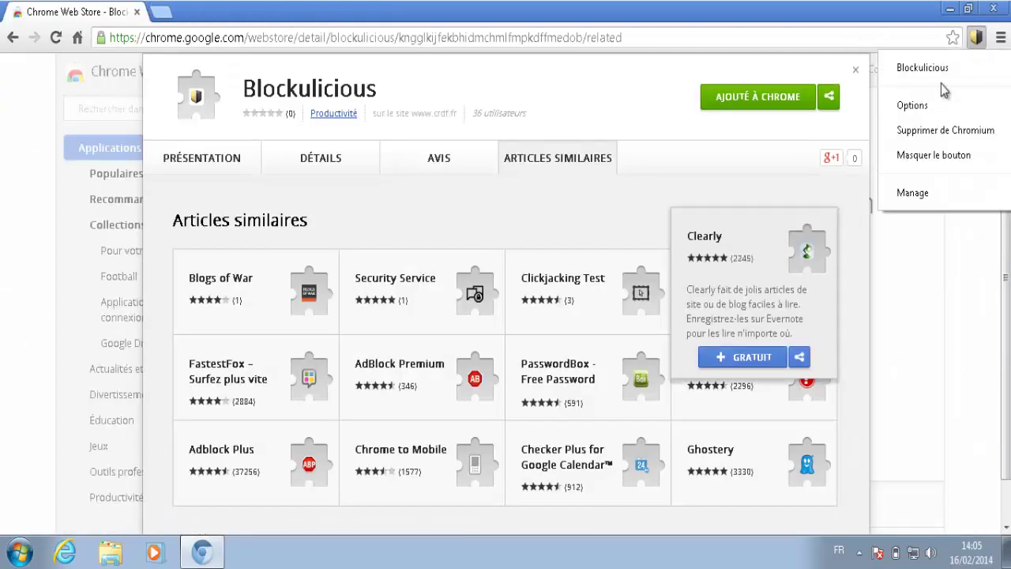
left_click(913, 105)
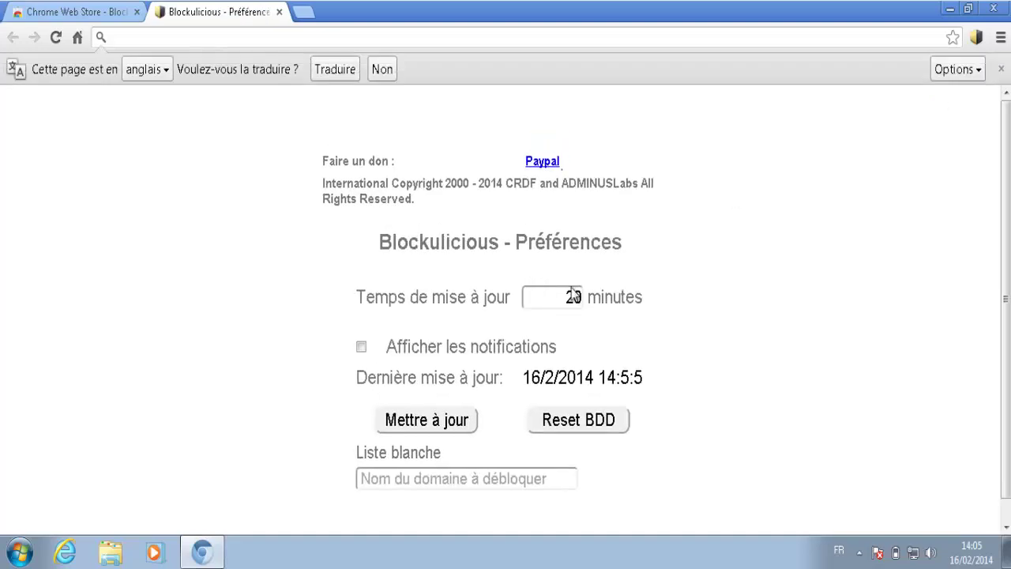
left_click(446, 430)
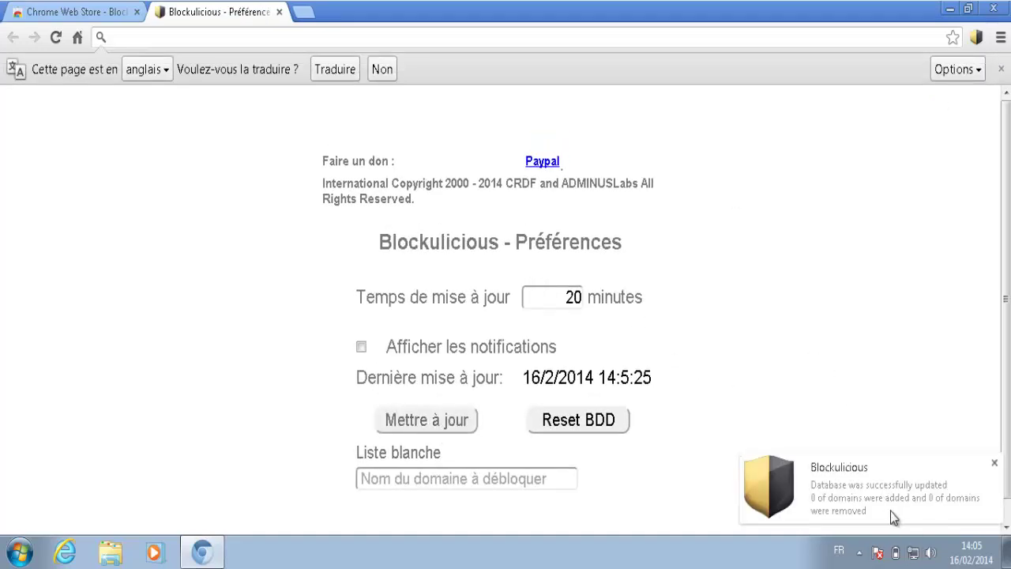
left_click(995, 463)
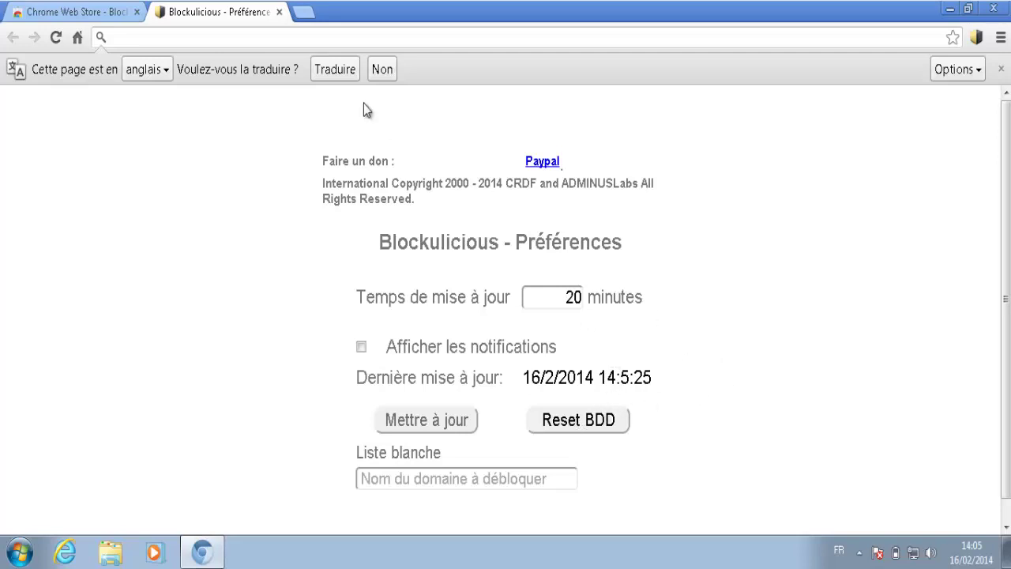
left_click(280, 11)
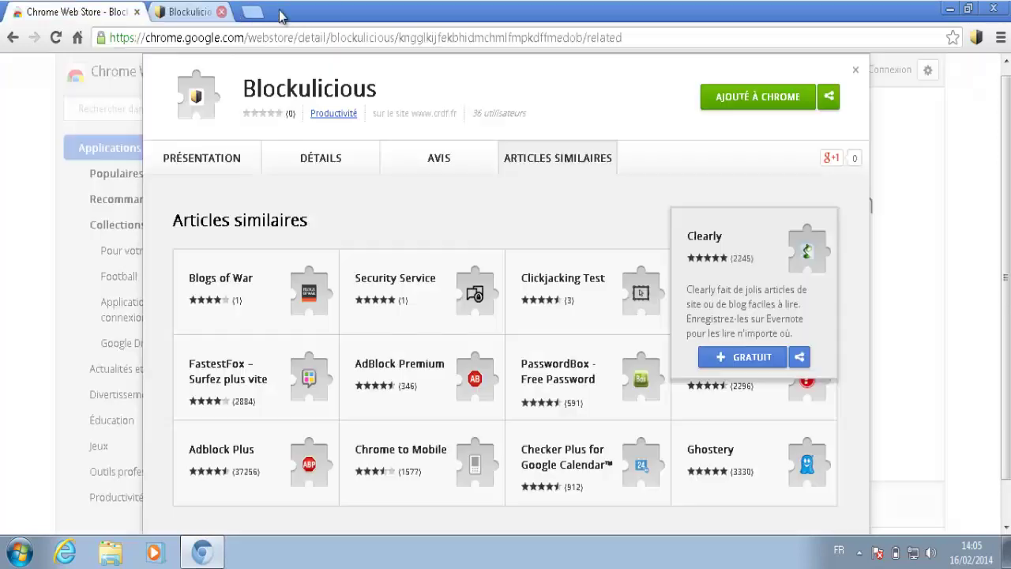
- Load the browser's home page and open the URL text file from the desktop in front of it
left_click(77, 37)
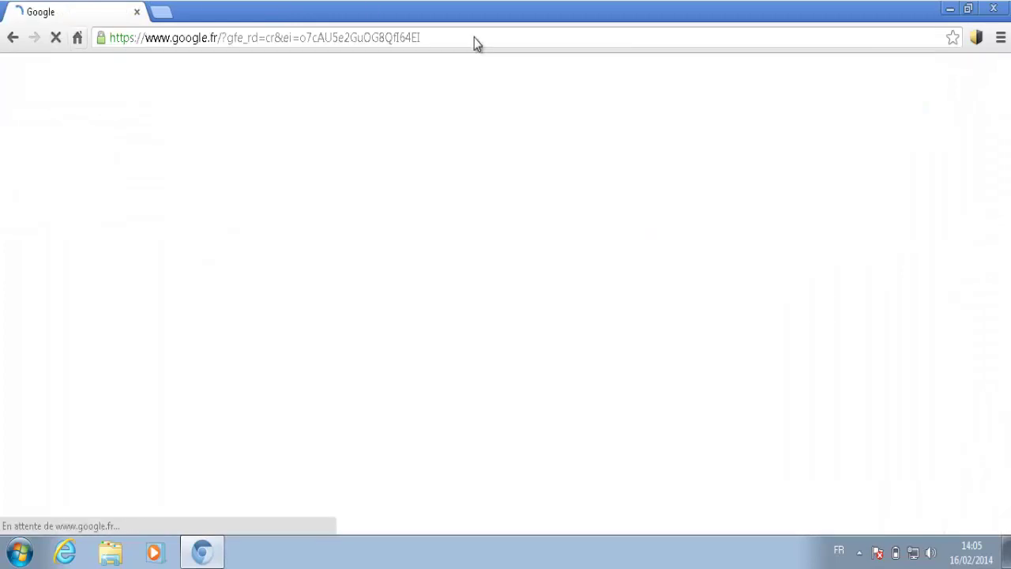
left_click(950, 11)
double_click(33, 300)
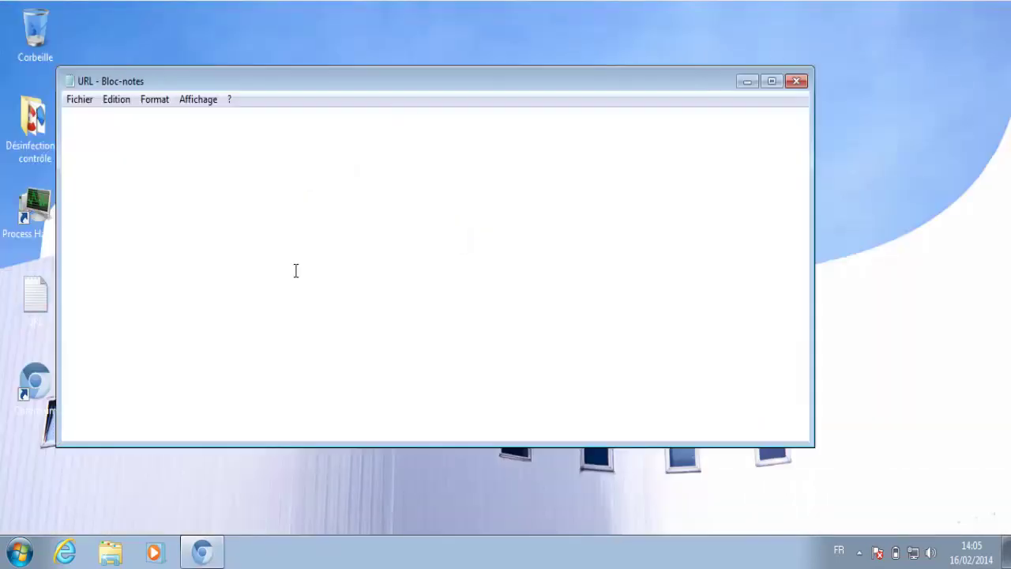
left_click(202, 551)
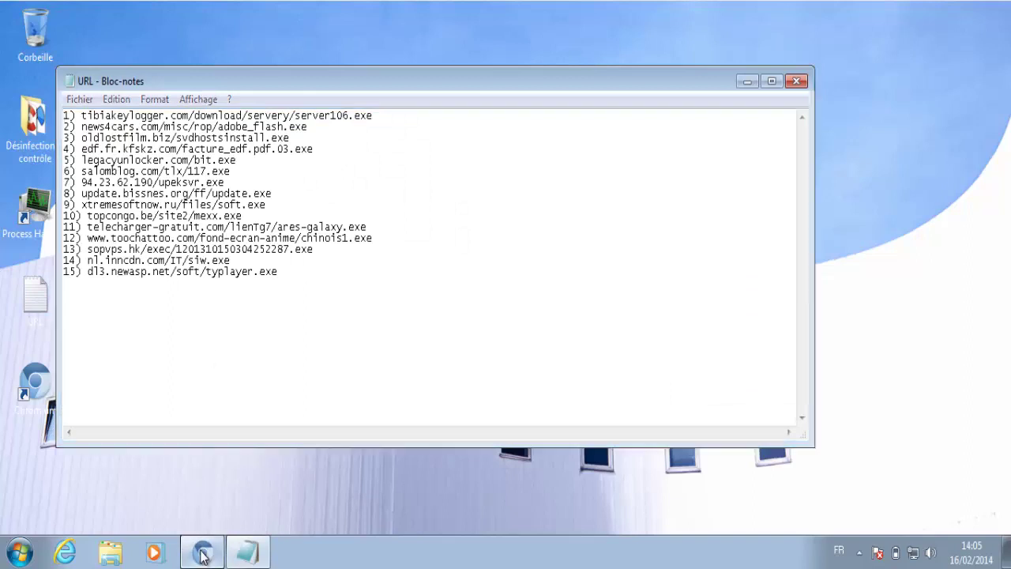
left_click(247, 551)
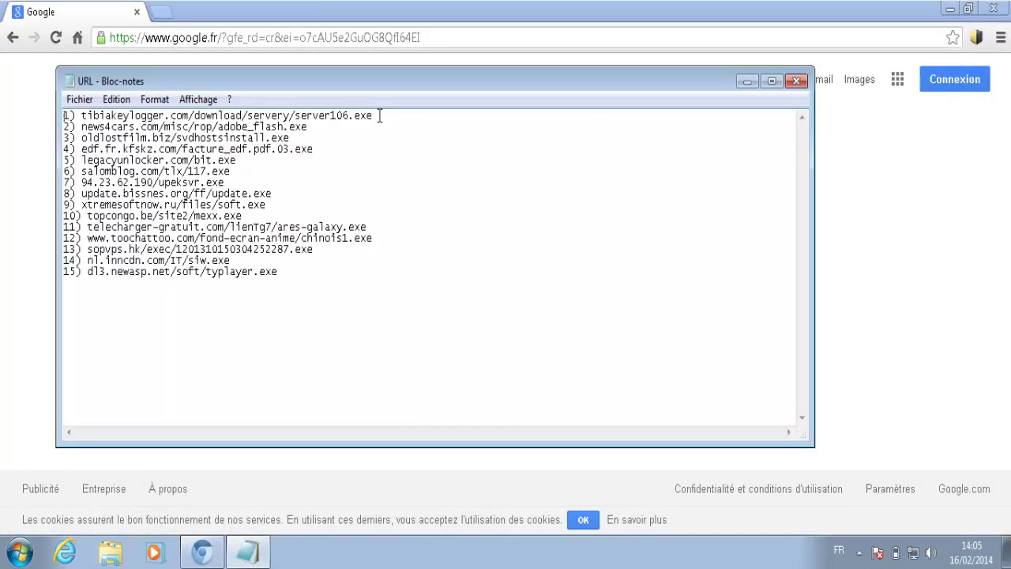
- Copy the first listed URL, tibiakeylogger.com/download/servery/server106.exe, load it in Chromium and dismiss the notification
left_click_drag(379, 115, 82, 115)
key("ctrl+c")
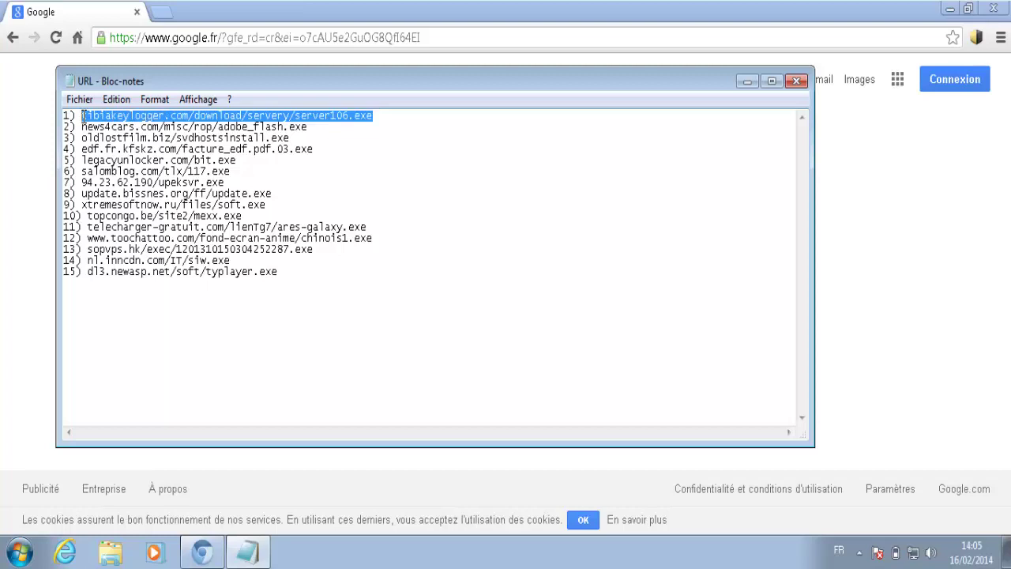
left_click(175, 37)
key("ctrl+v")
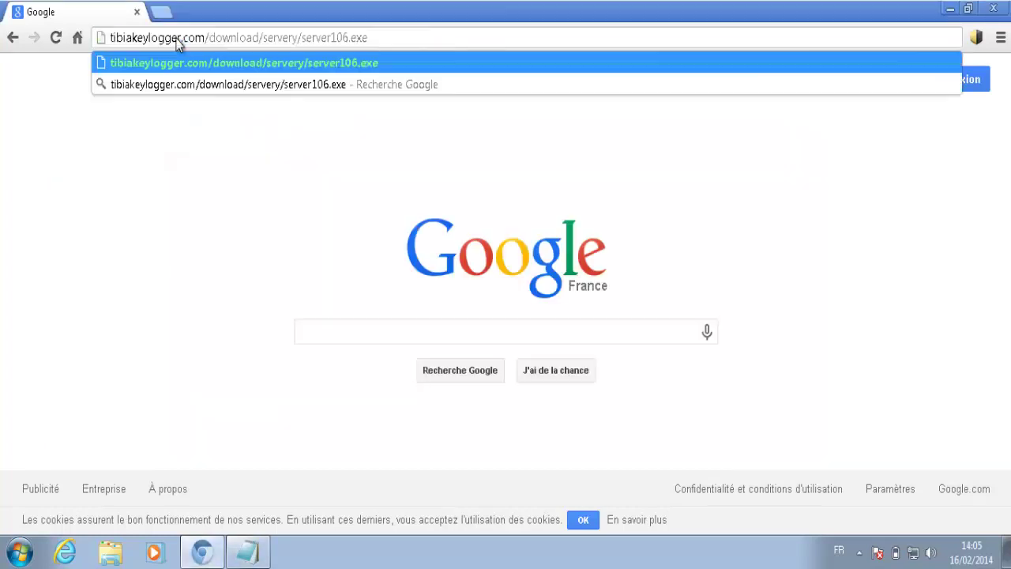
key("Return")
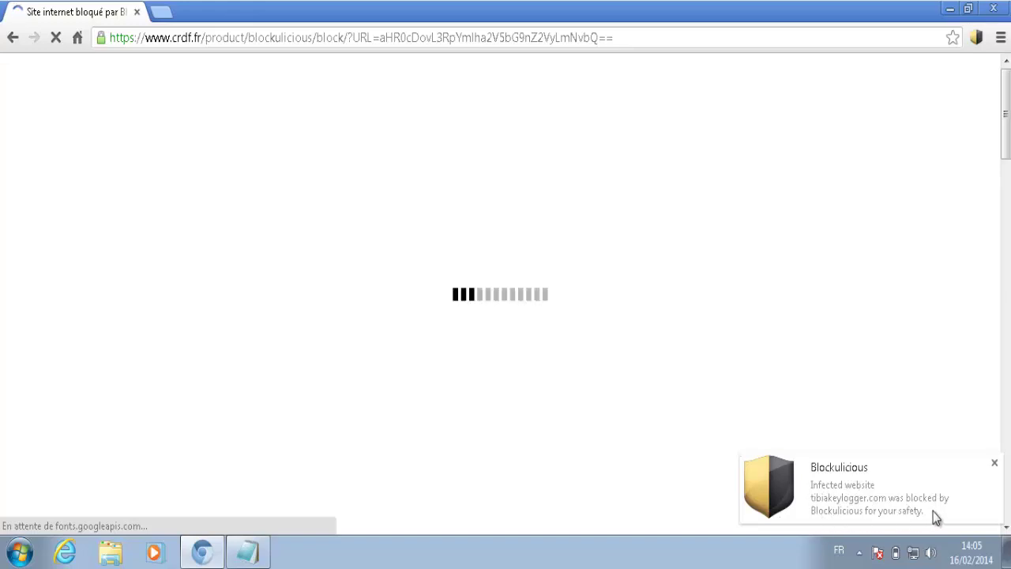
left_click(994, 465)
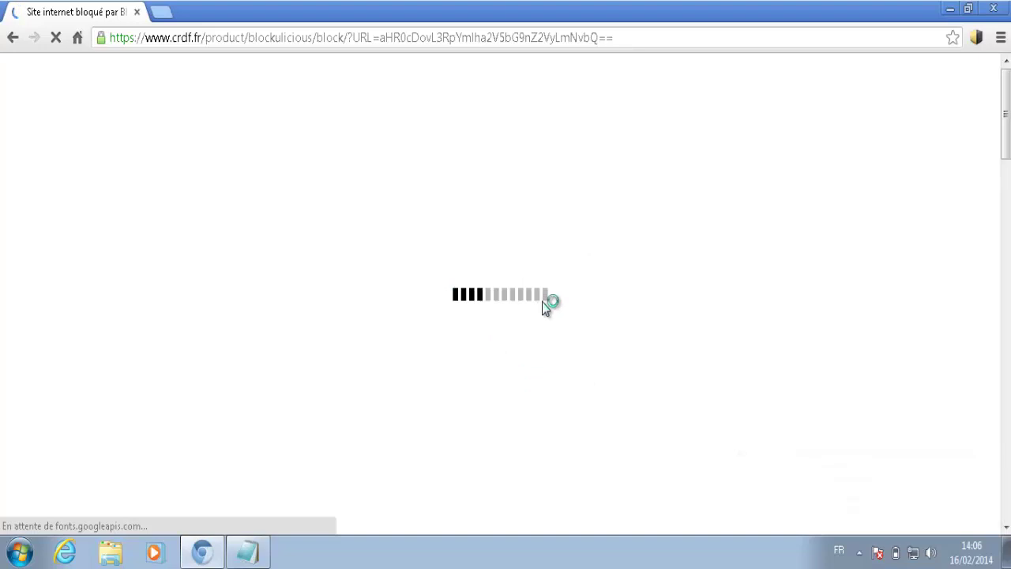
- In the Notepad URL list, mark the first entry with "v" and copy the second URL, news4cars.com/misc/rop/adobe_flash.exe
left_click(252, 553)
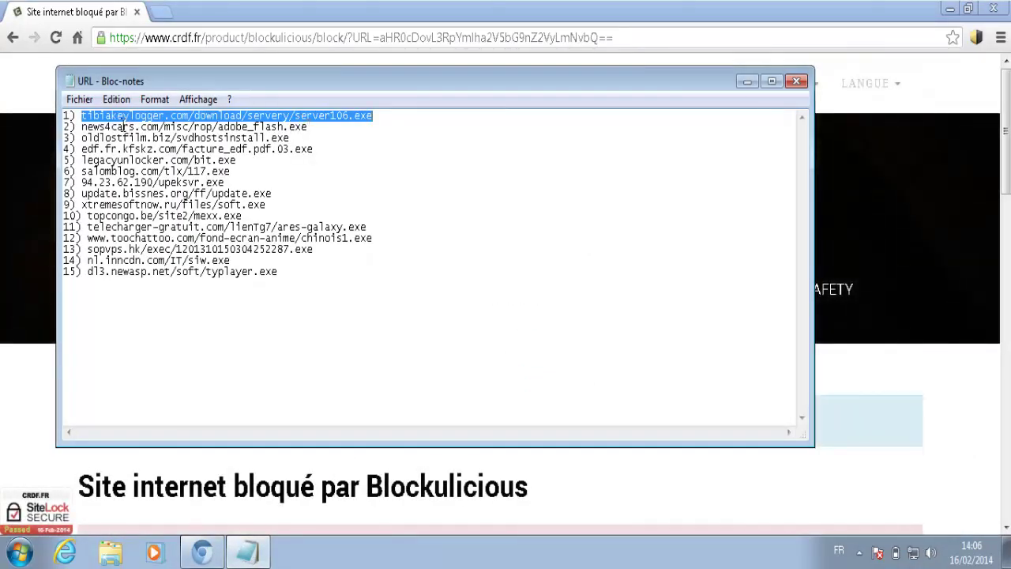
left_click(81, 121)
type("v")
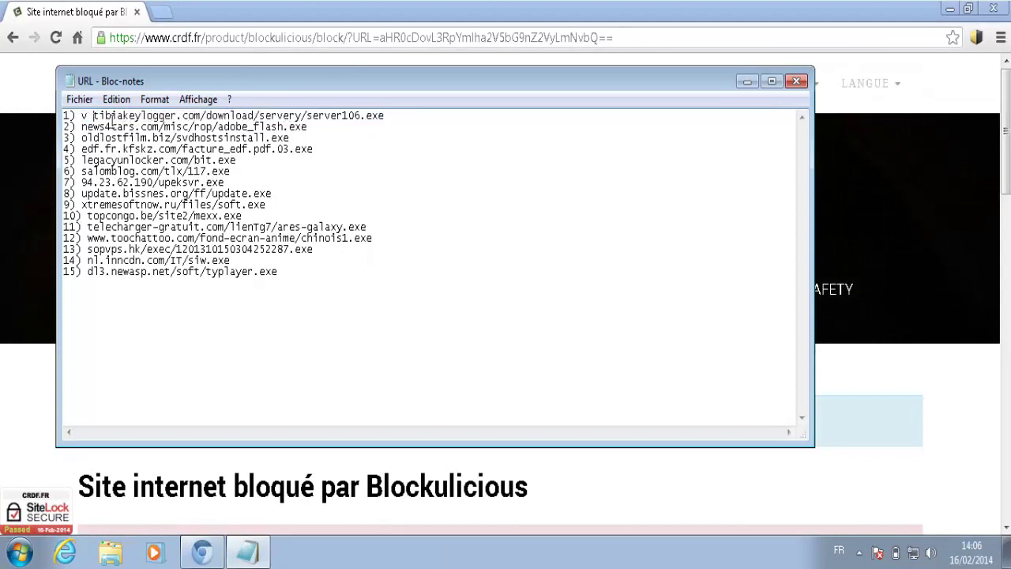
left_click_drag(311, 128, 83, 133)
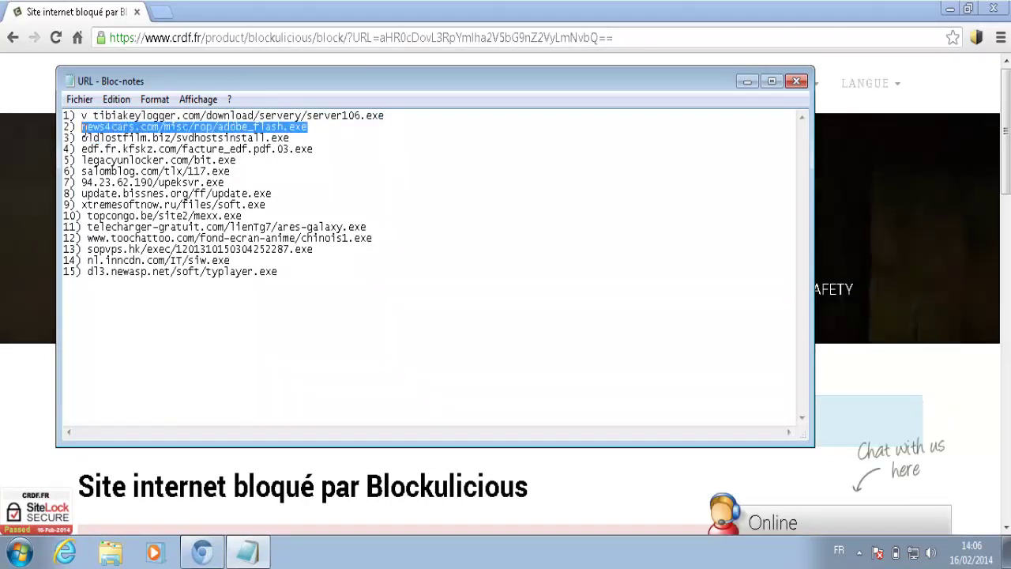
- Examine the Blockulicious block page for tibiakeylogger.com, including the blocking date, category and false-positive reporting options
left_click(292, 474)
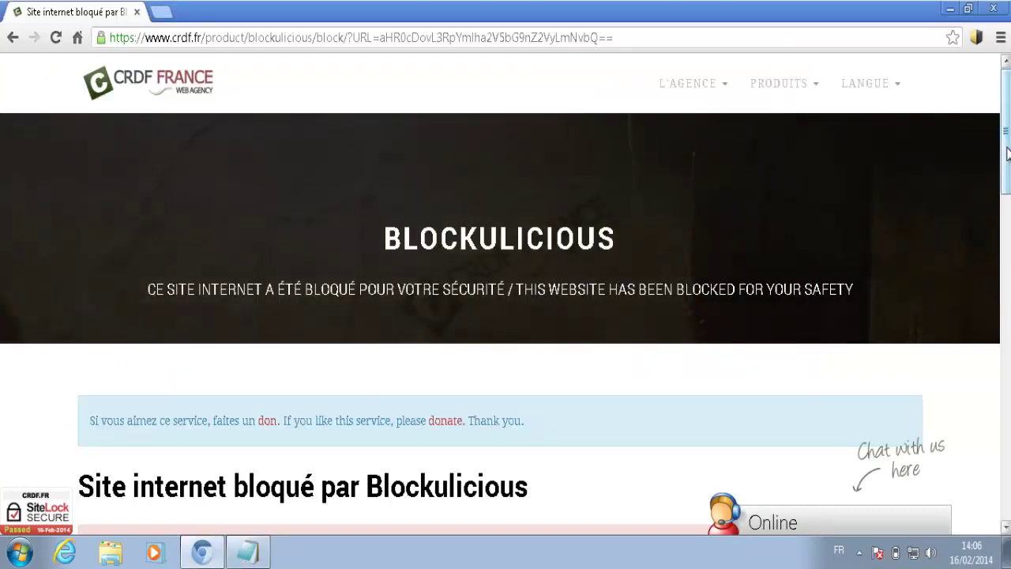
scroll(1003, 173, "down", 3)
scroll(1007, 185, "down", 3)
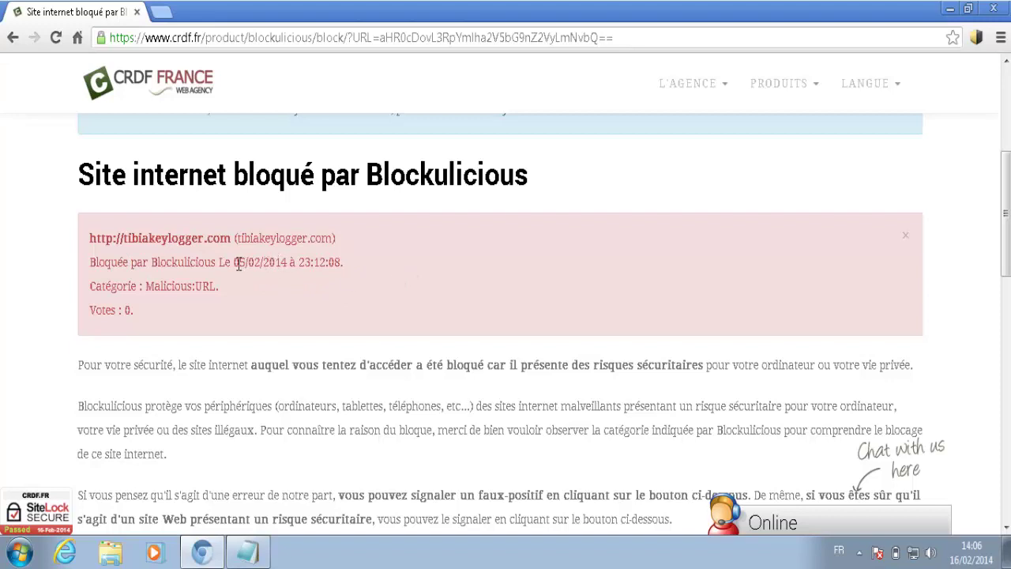
left_click_drag(234, 261, 361, 261)
left_click(399, 273)
scroll(1007, 218, "down", 2)
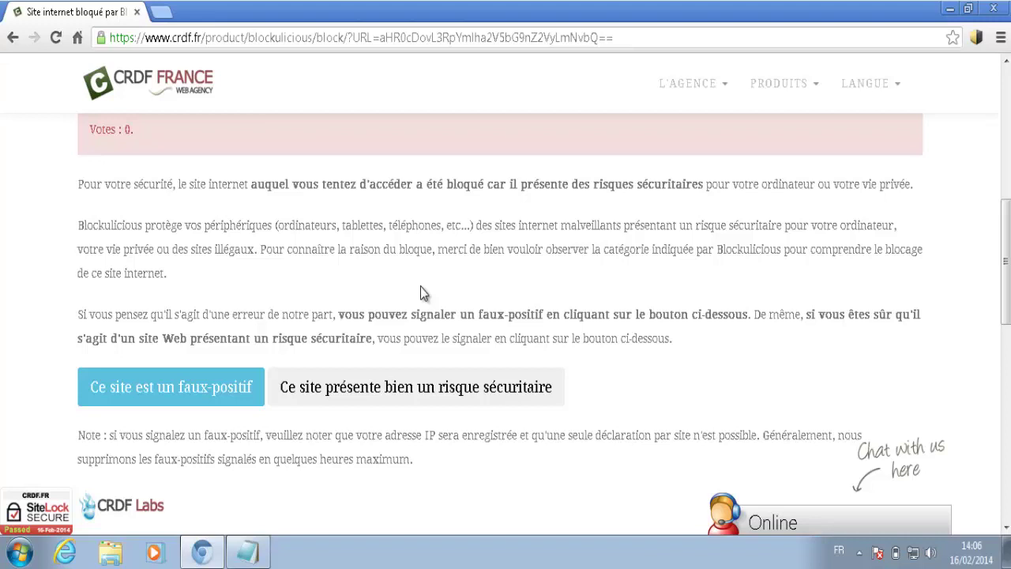
- Load news4cars.com/misc/rop/adobe_flash.exe in the browser and return to the URL list in Notepad
left_click(393, 38)
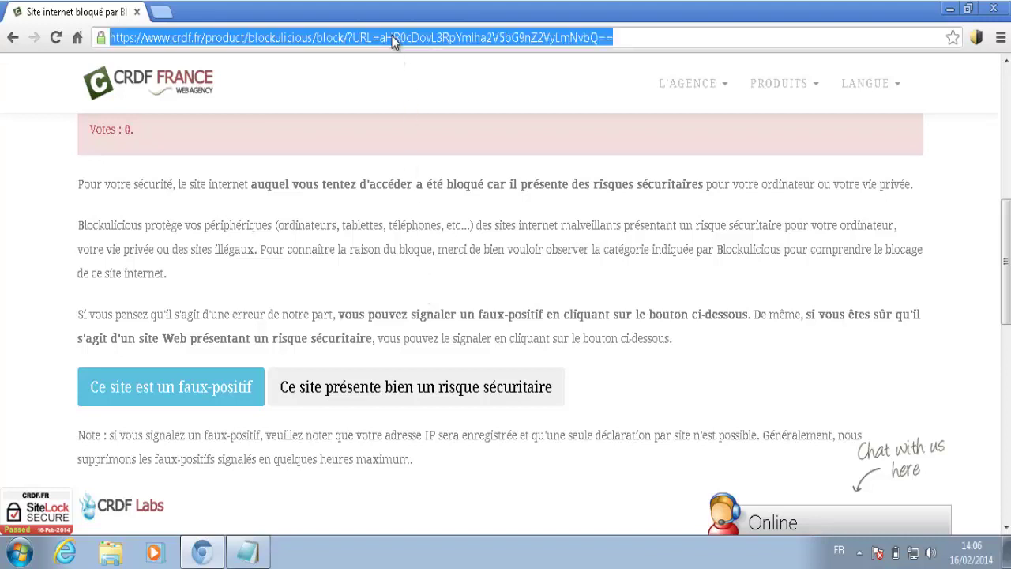
key("ctrl+v")
key("Return")
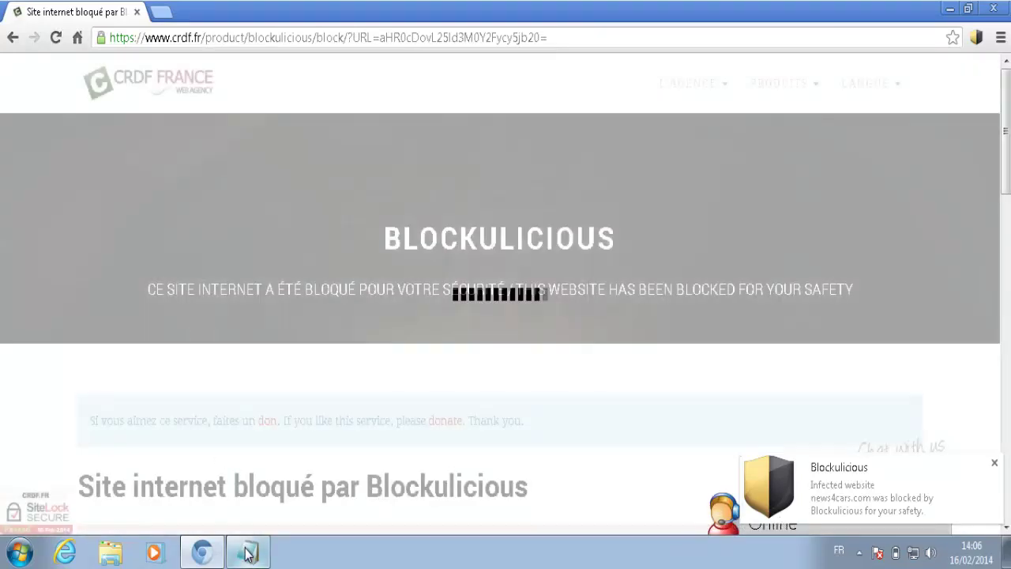
left_click(247, 552)
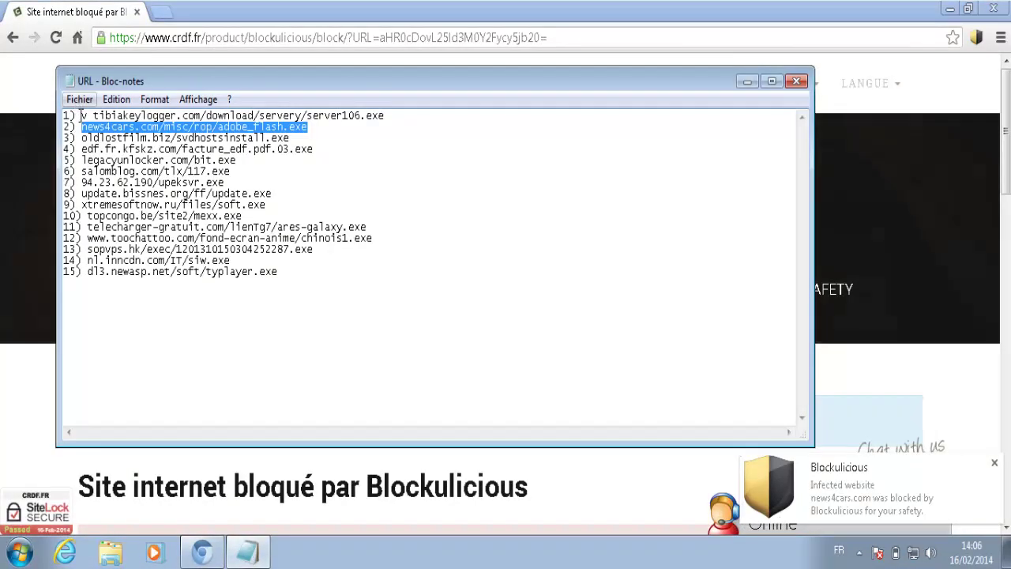
- Mark the news4cars.com entry with "v" and load the third URL, oldlostfilm.biz/svdhostsinstall.exe, in the browser
left_click(81, 127)
type("v")
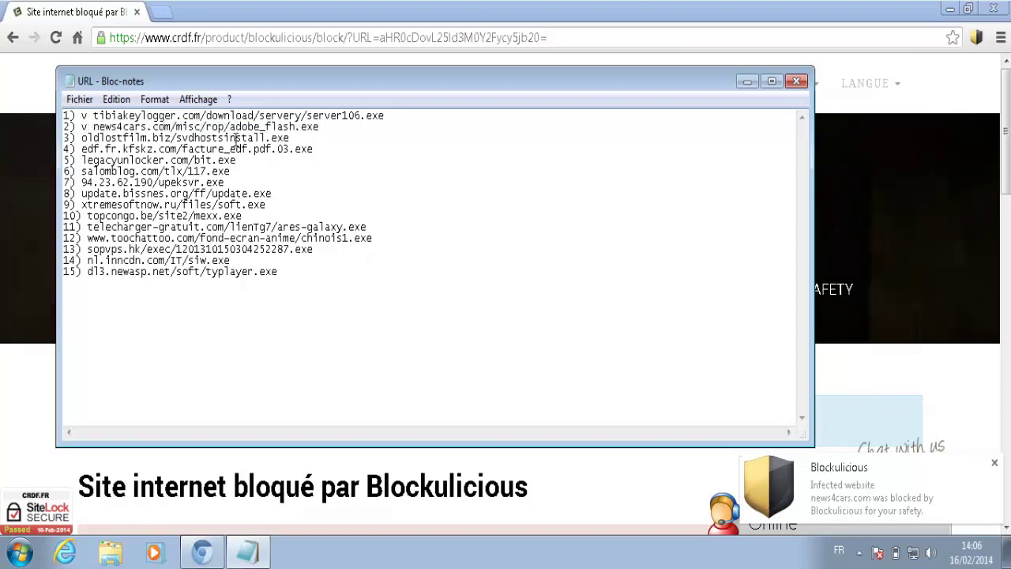
left_click_drag(290, 138, 89, 137)
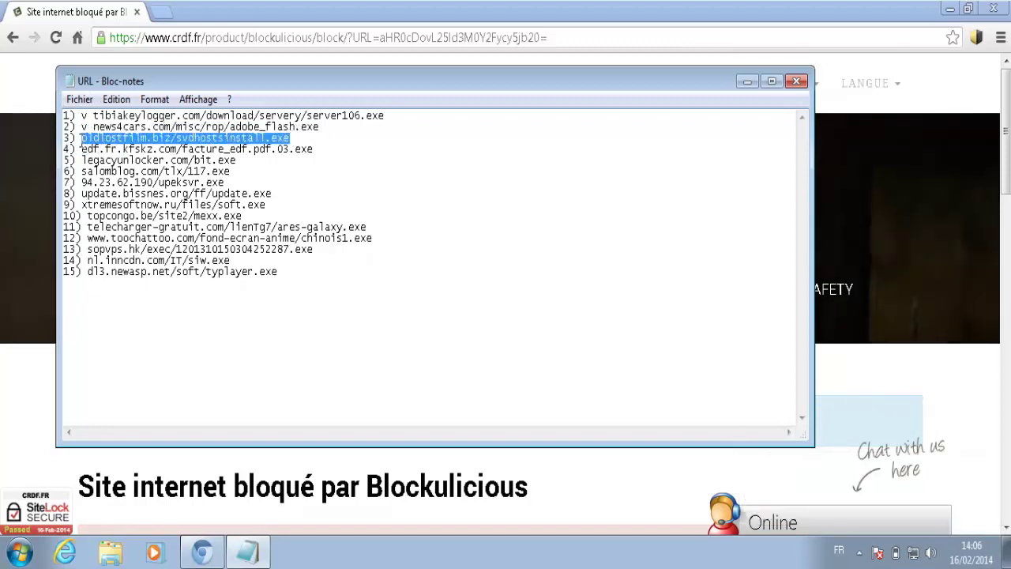
left_click(261, 21)
left_click(261, 37)
type("oldlostfilm.biz/svdhostsinstall.exe")
key("Return")
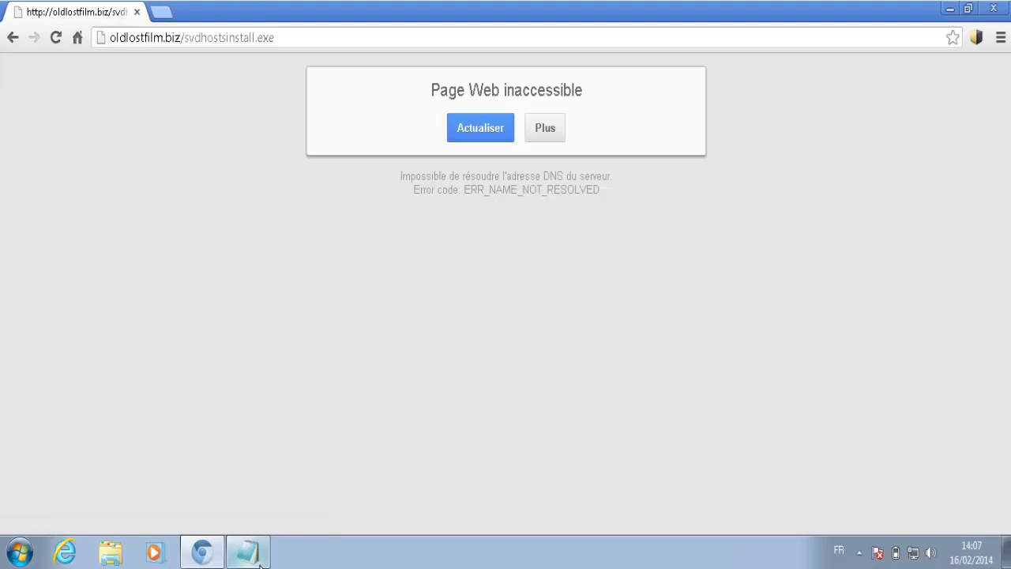
- In the Notepad URL list, mark the third entry with "o" and copy the fourth URL, edf.fr.kfskz.com/facture_edf.pdf.03.exe
left_click(261, 562)
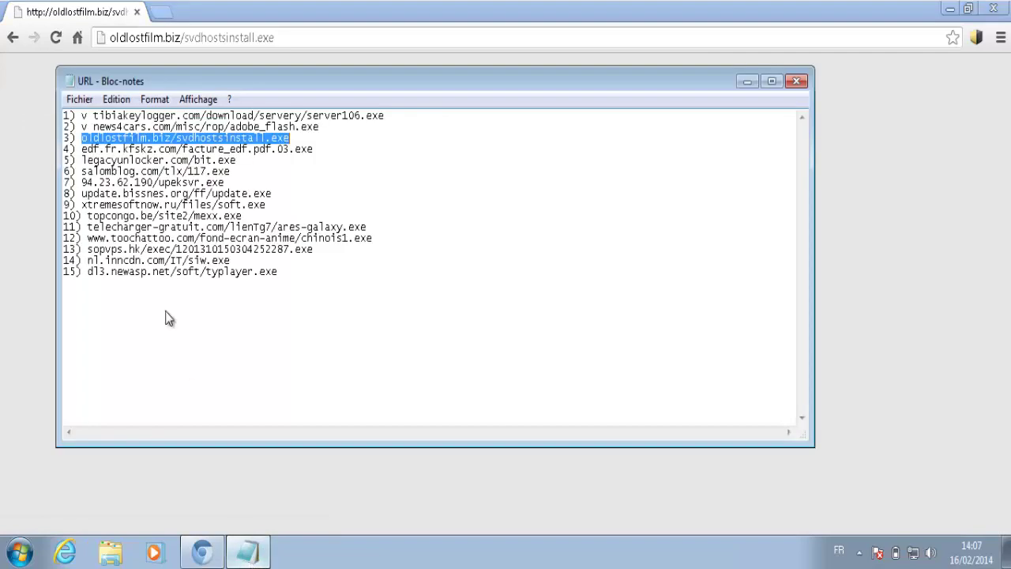
left_click(82, 138)
type("o")
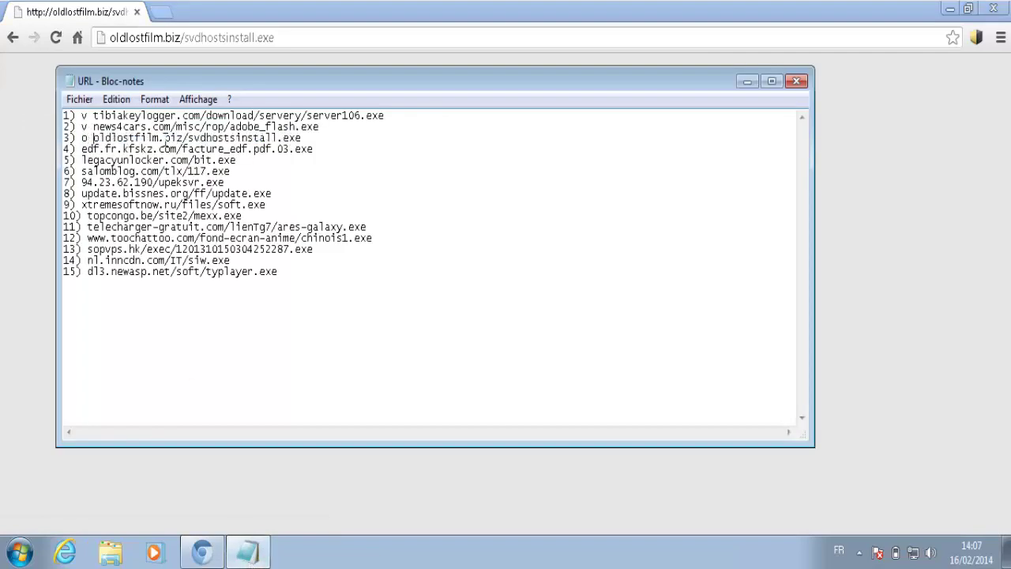
left_click_drag(318, 150, 82, 149)
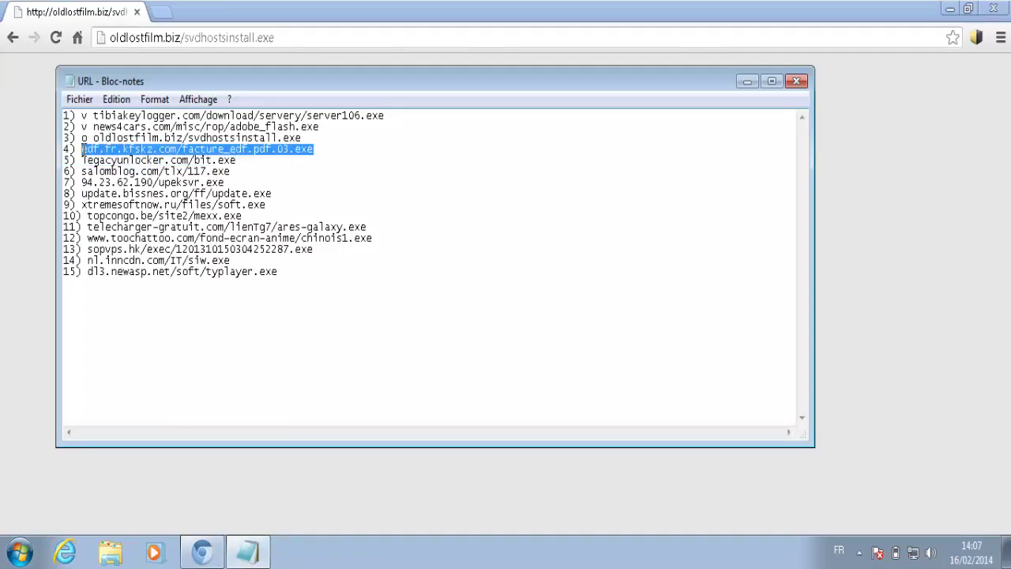
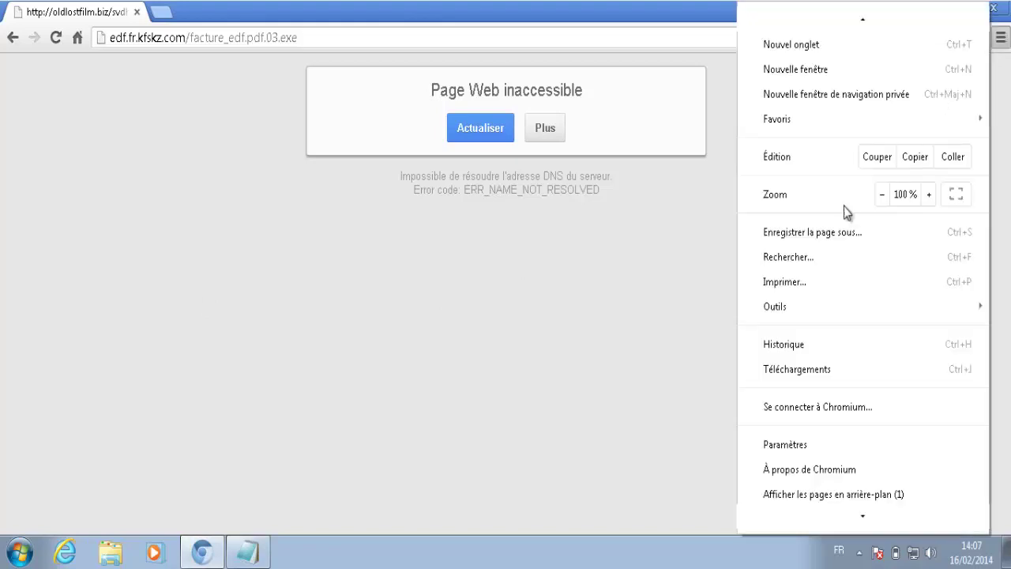
- Check the browser's downloads list, then load edf.fr.kfskz.com/facture_edf.pdf.03.exe again and keep the flagged download
left_click(799, 371)
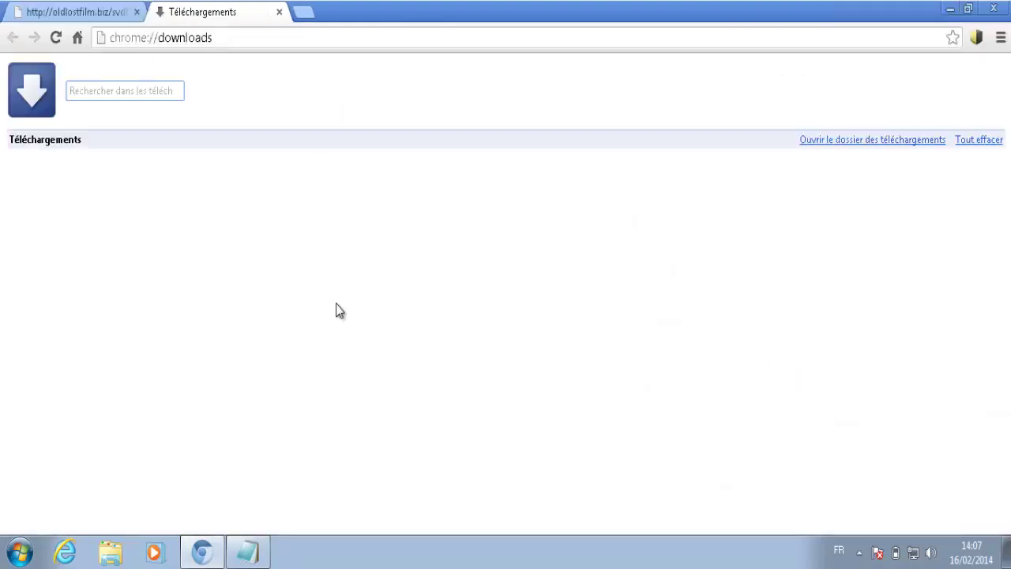
left_click(71, 14)
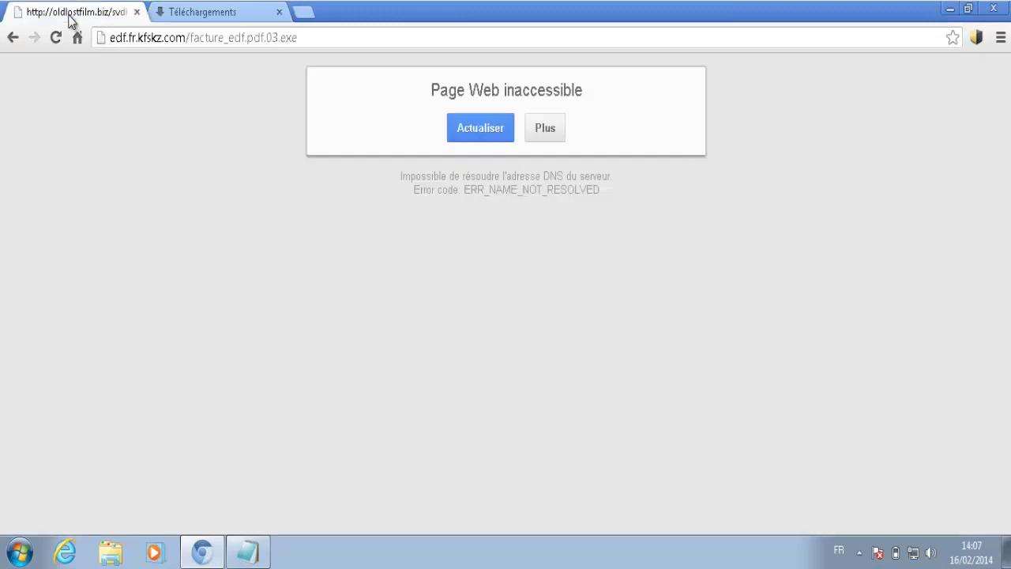
left_click(158, 43)
key("End")
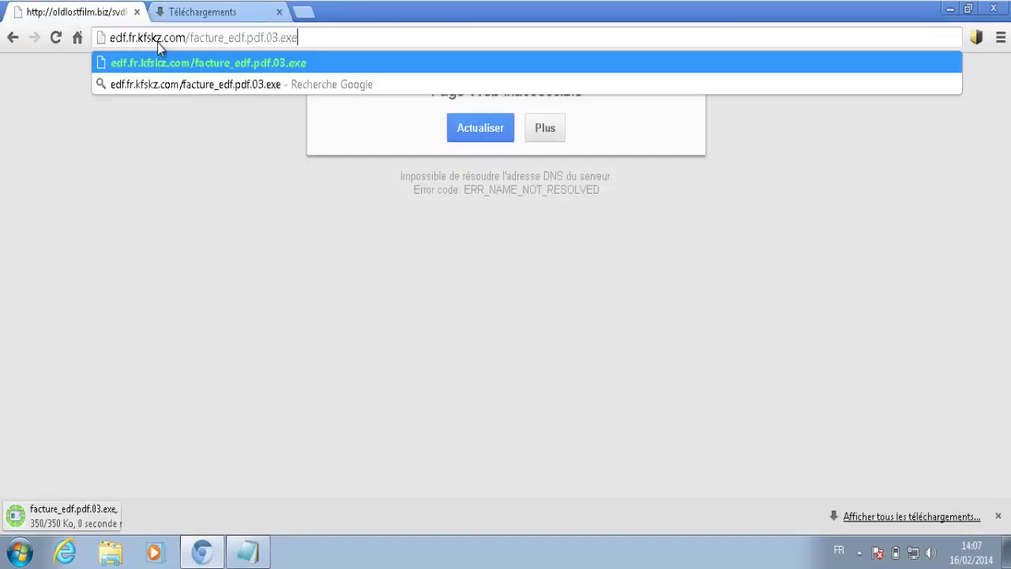
left_click(155, 406)
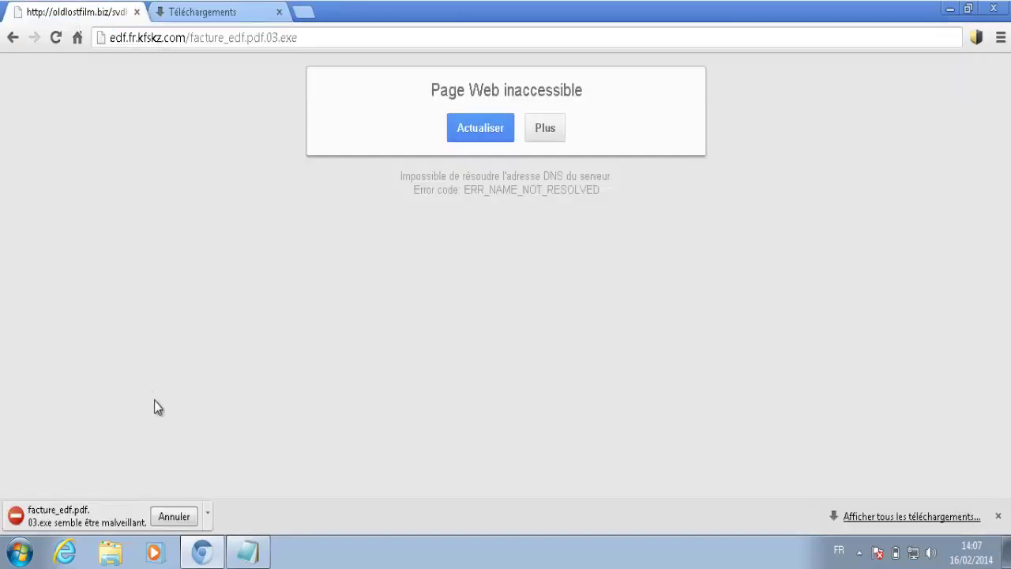
left_click(210, 513)
left_click(239, 460)
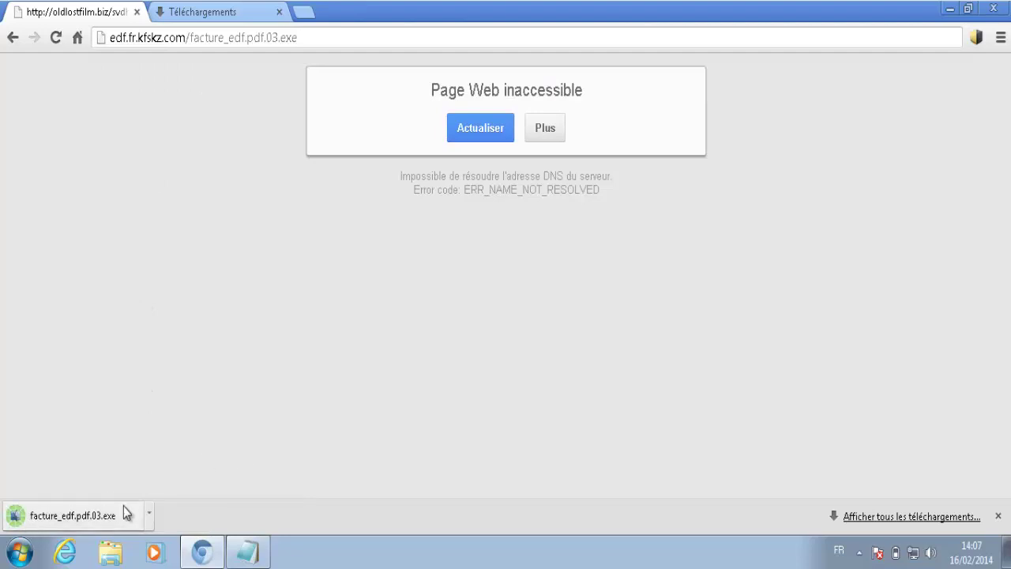
- Launch Process Hacker from the desktop and arrange its window side by side with the browser window
left_click(951, 12)
double_click(35, 227)
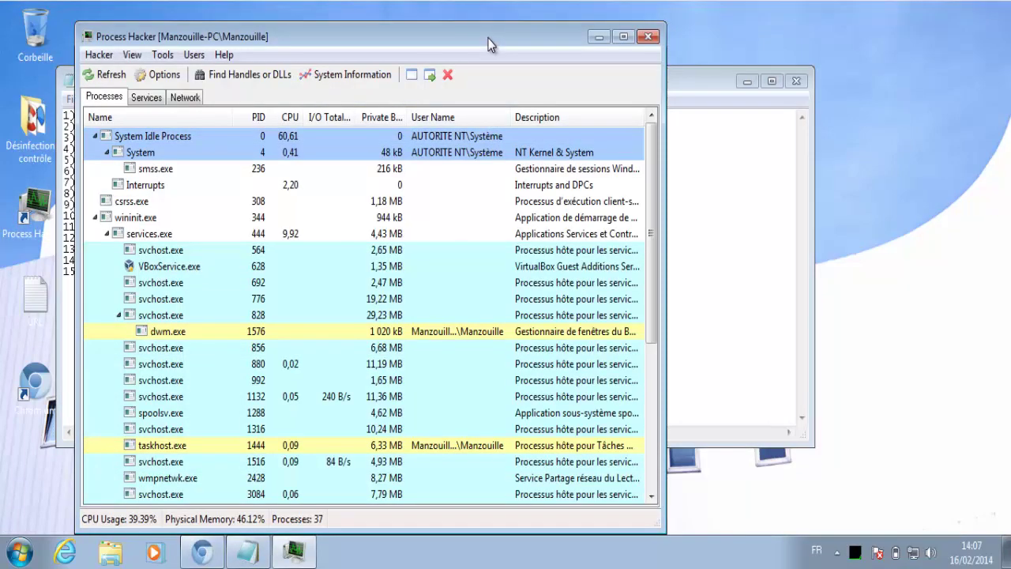
left_click_drag(487, 40, 995, 387)
left_click_drag(505, 458, 725, 432)
left_click(202, 551)
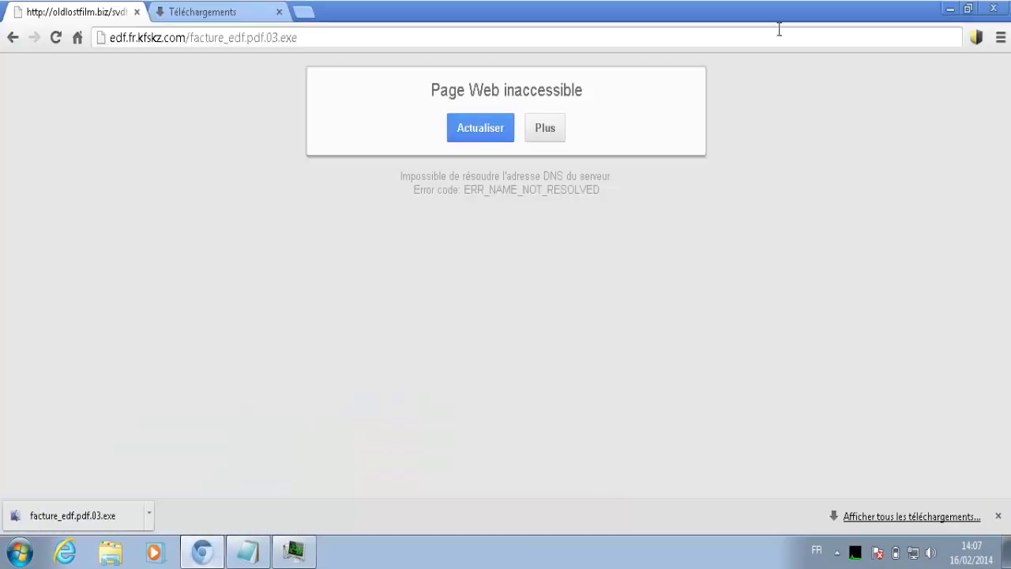
left_click(968, 8)
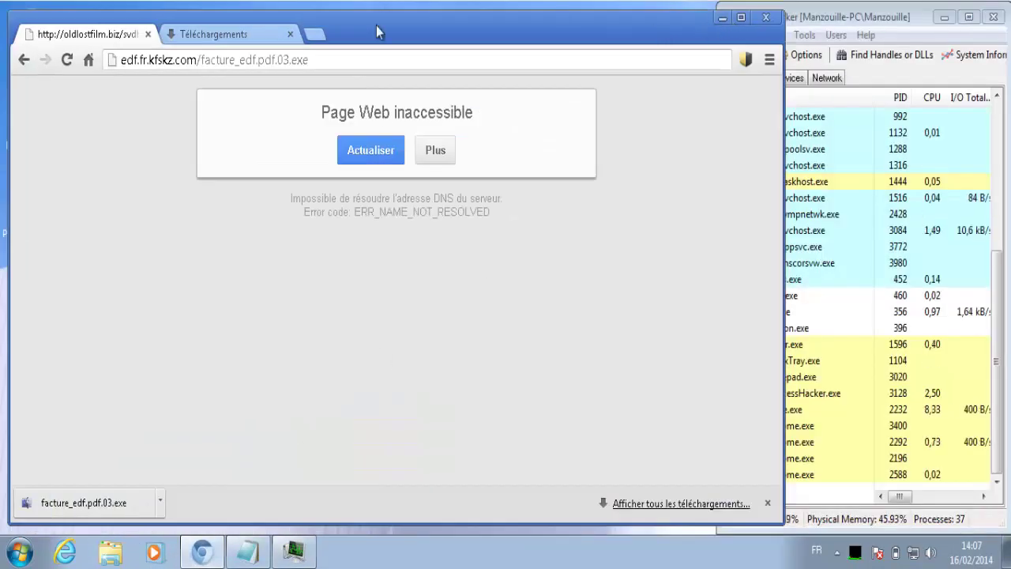
key("super+Left")
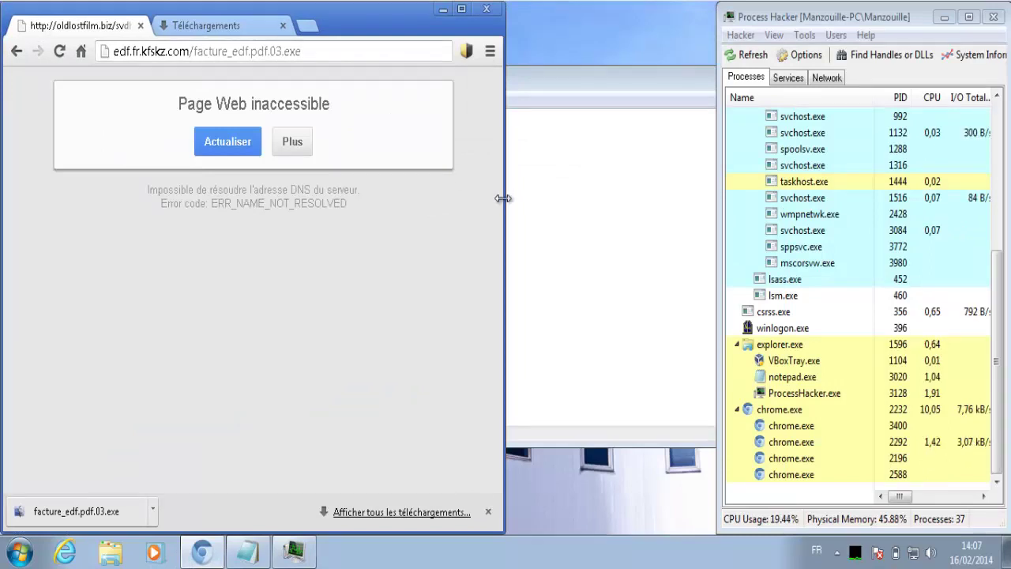
left_click_drag(510, 196, 716, 221)
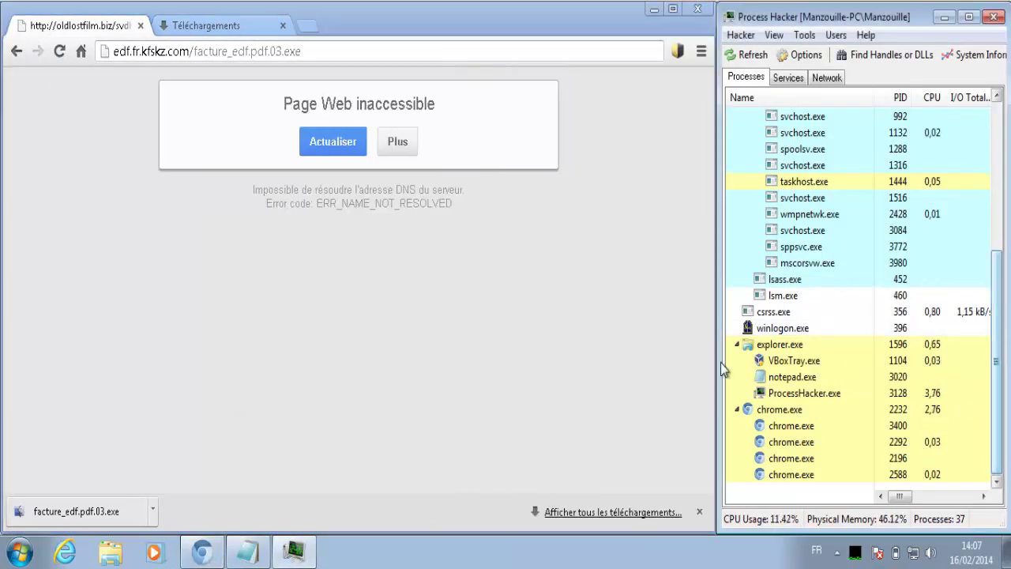
- Run the downloaded facture_edf.pdf.03.exe, accepting the security warning, and select its process in Process Hacker
left_click(75, 509)
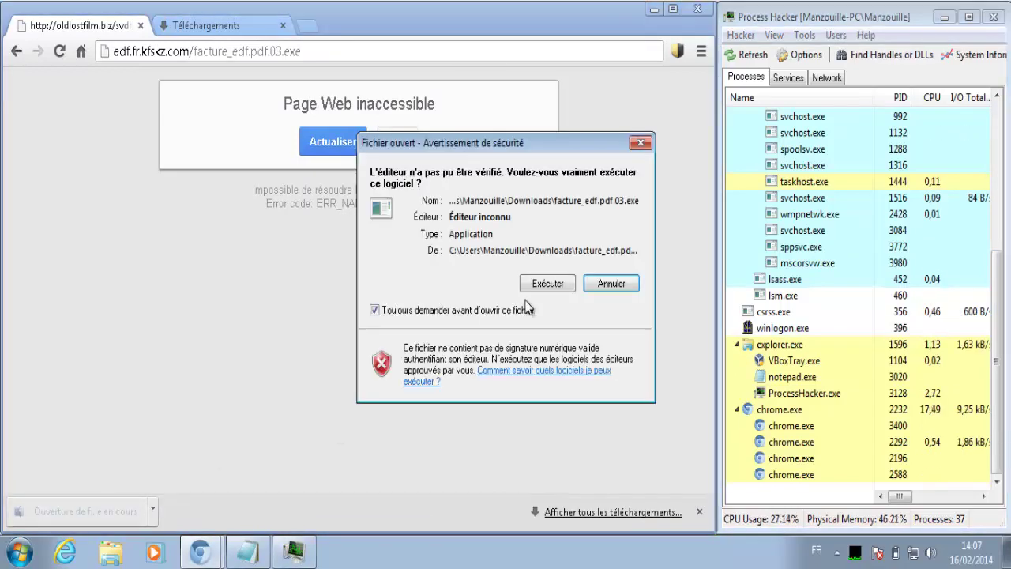
left_click(542, 286)
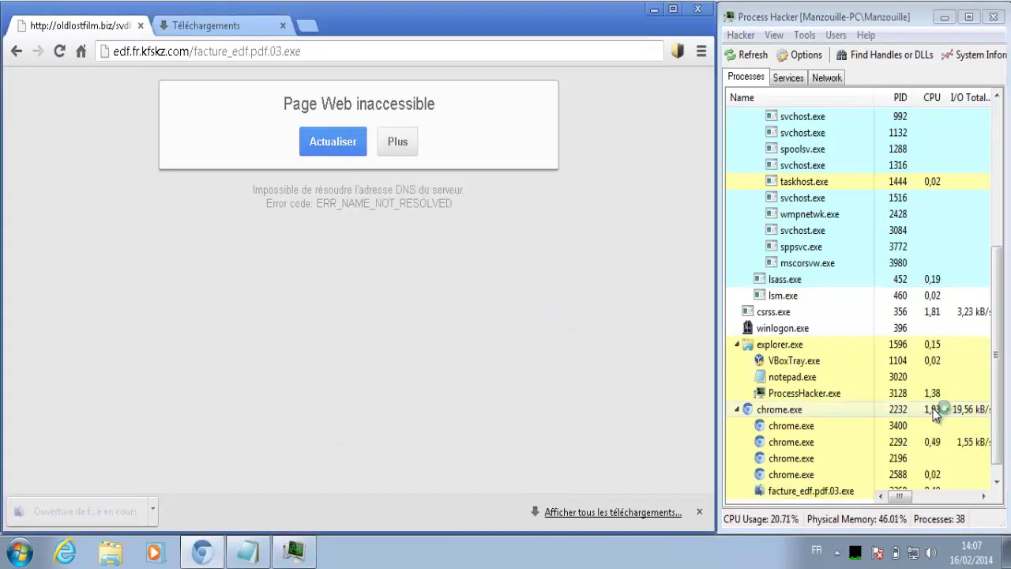
scroll(1003, 426, "down", 1)
left_click(868, 474)
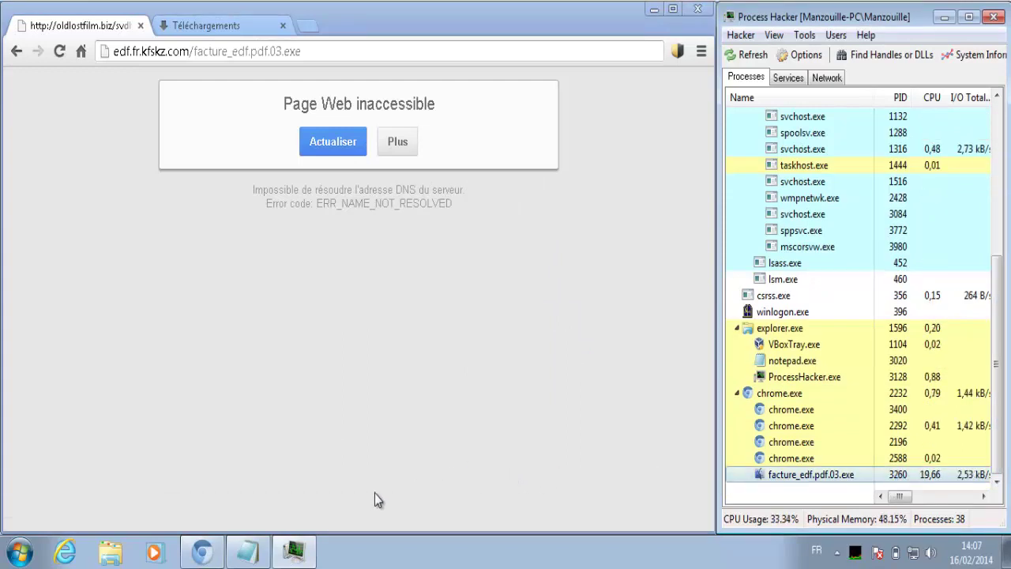
- Mark the fourth entry in the Notepad list with "x" and copy the fifth URL, legacyunlocker.com/bit.exe, for the browser
left_click(254, 540)
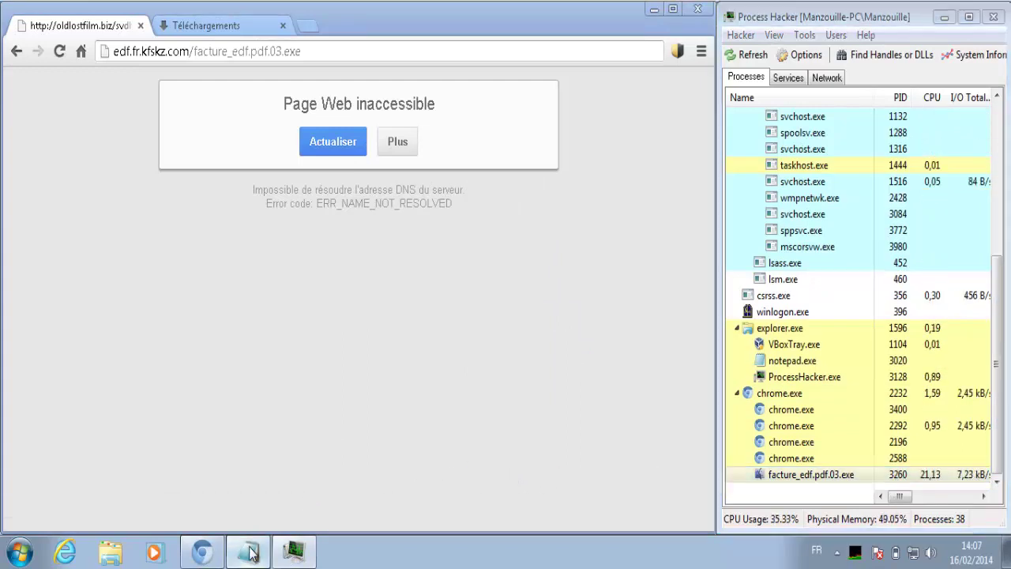
left_click(82, 149)
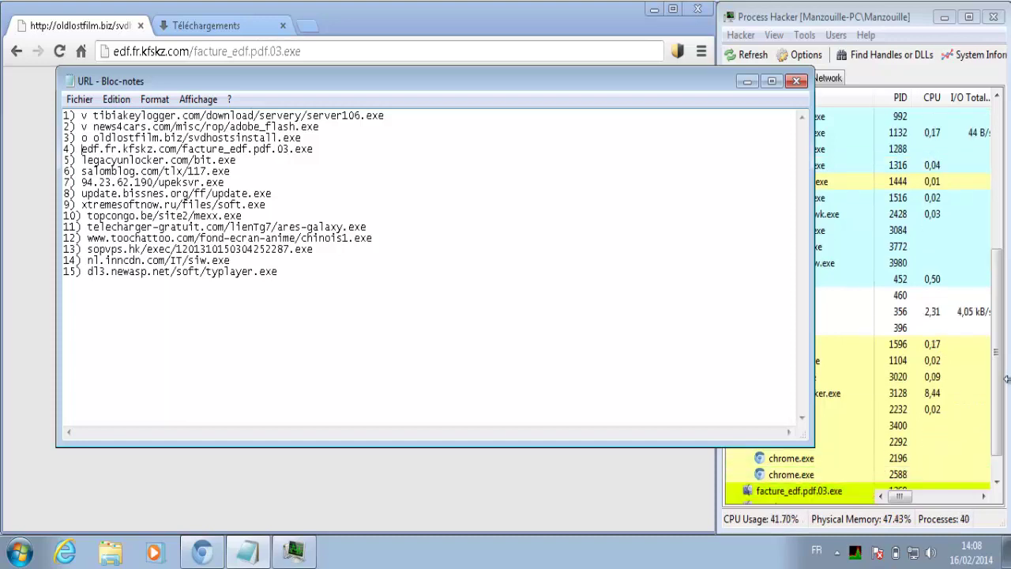
left_click_drag(997, 403, 997, 430)
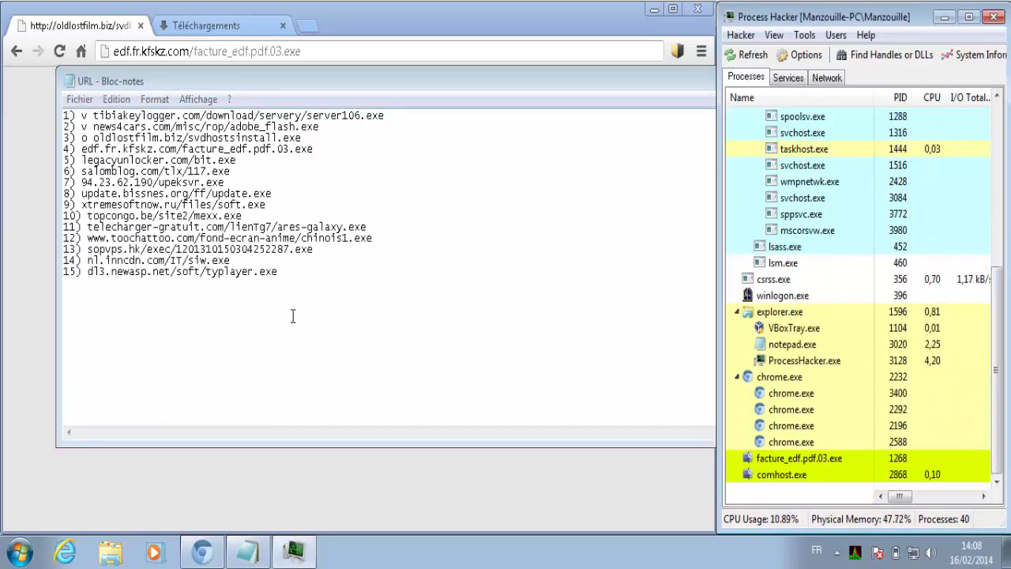
left_click(81, 148)
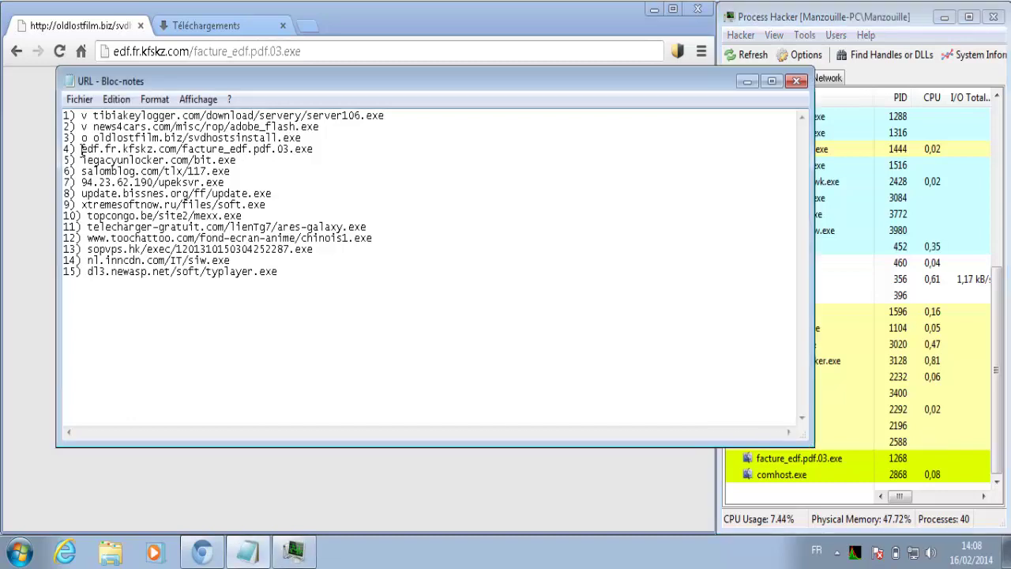
type("x")
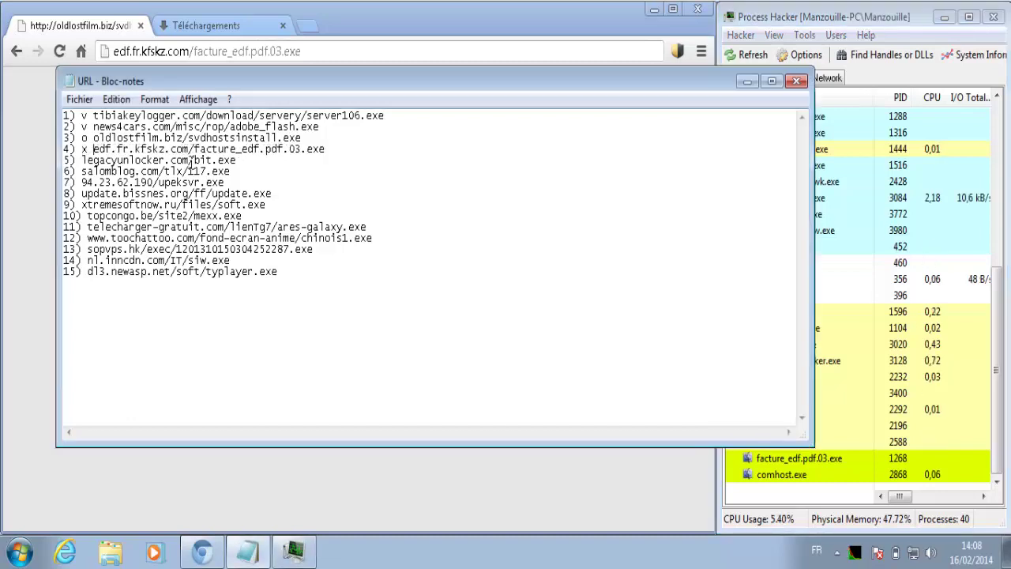
left_click_drag(236, 160, 82, 159)
left_click(12, 189)
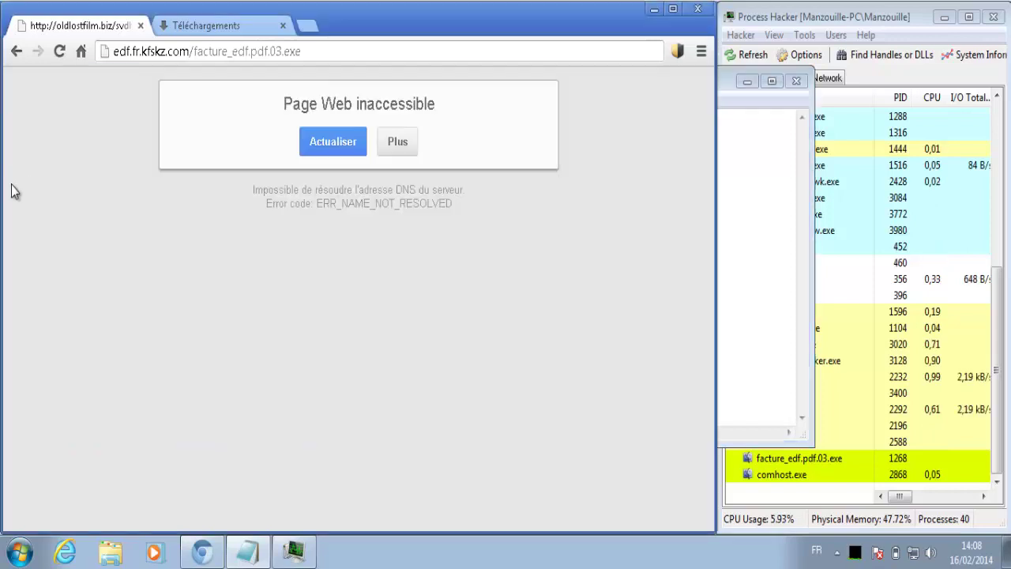
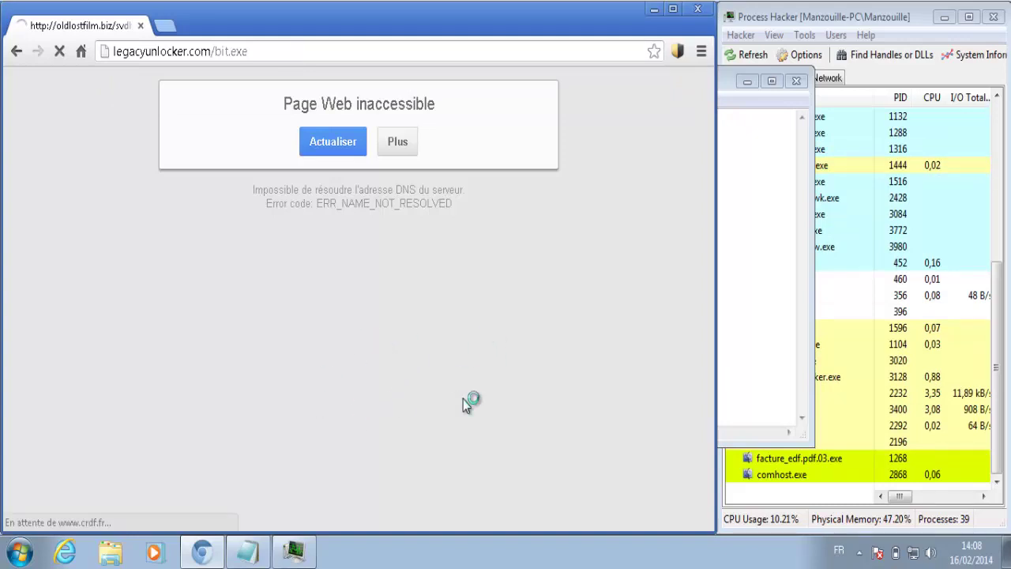
- Try to terminate the facture_edf.pdf.03.exe and comhost.exe processes together in Process Hacker
left_click(875, 430)
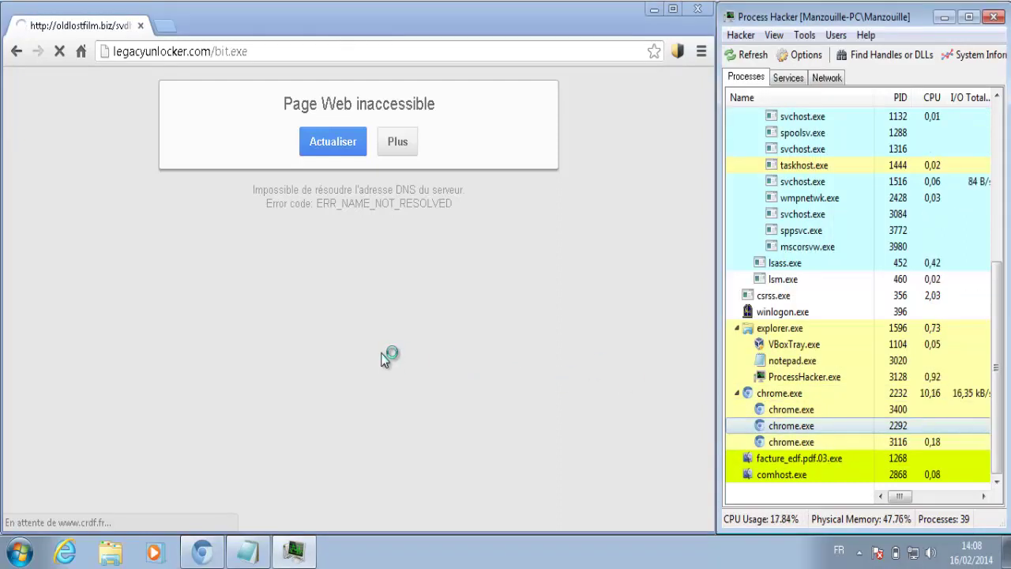
left_click(771, 490)
left_click(768, 460)
right_click(768, 459)
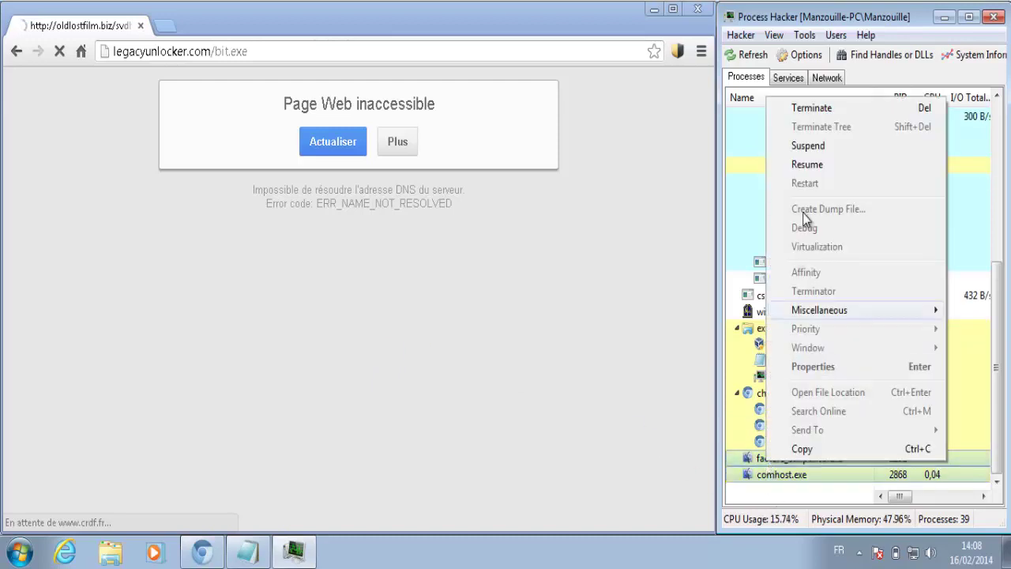
left_click(811, 108)
left_click(543, 304)
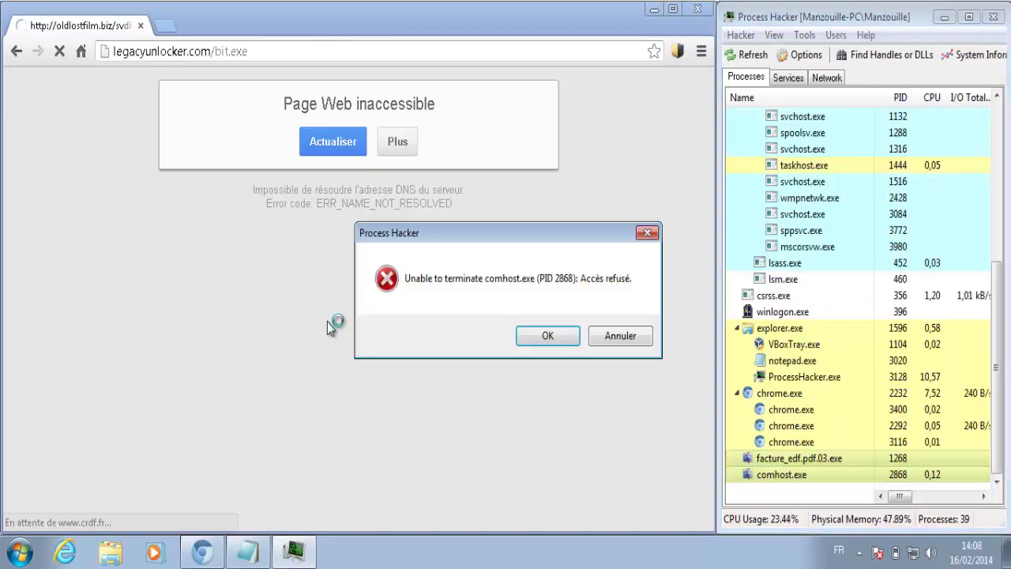
left_click(553, 337)
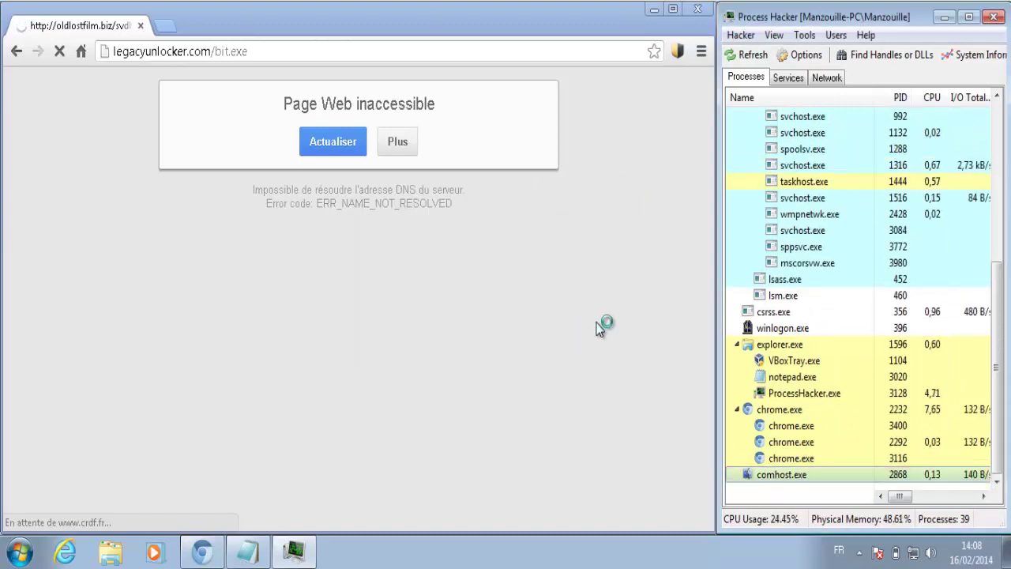
- Load legacyunlocker.com/bit.exe again in the browser and select the sixth URL, salomblog.com/tlx/117.exe, in the Notepad list
left_click(229, 44)
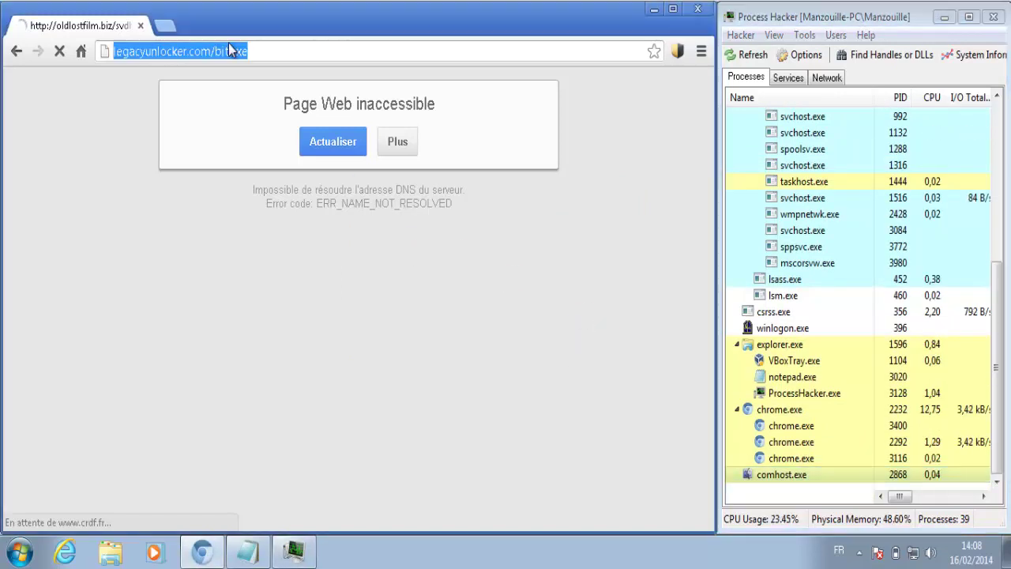
key("Return")
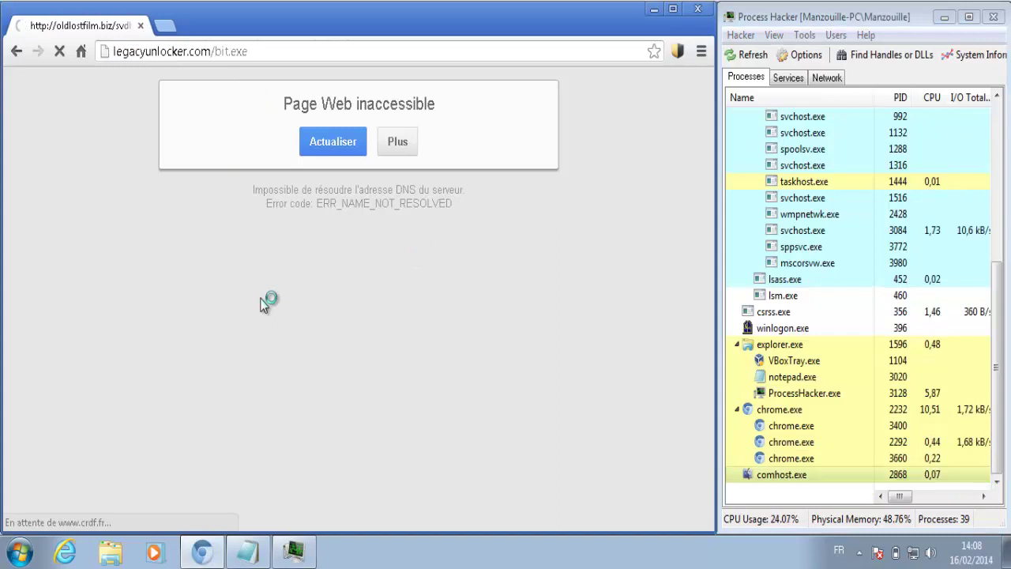
left_click(247, 557)
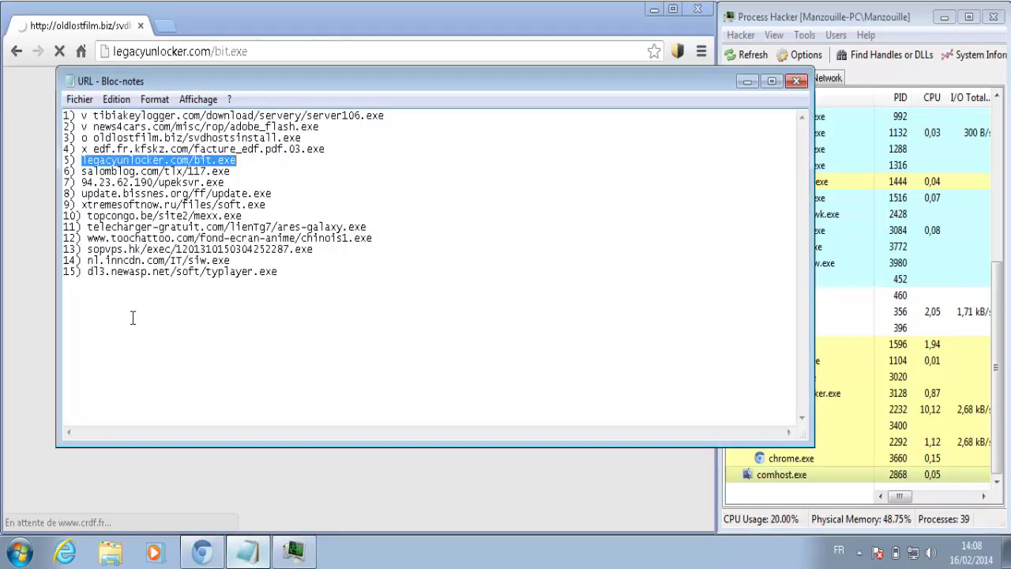
left_click_drag(230, 171, 75, 177)
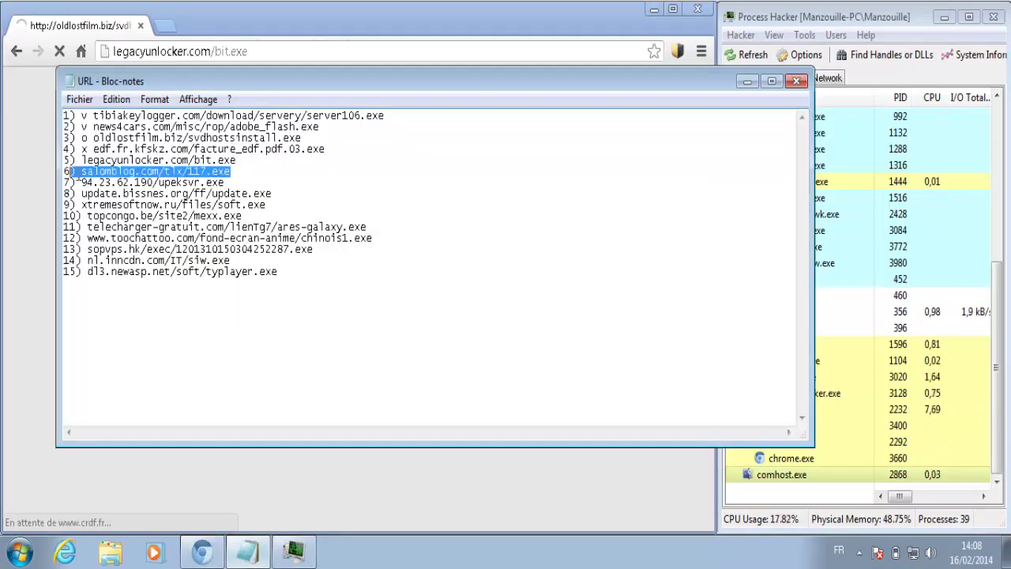
- Load salomblog.com/tlx/117.exe in a new Chromium tab and keep the flagged 117.exe download
left_click(16, 186)
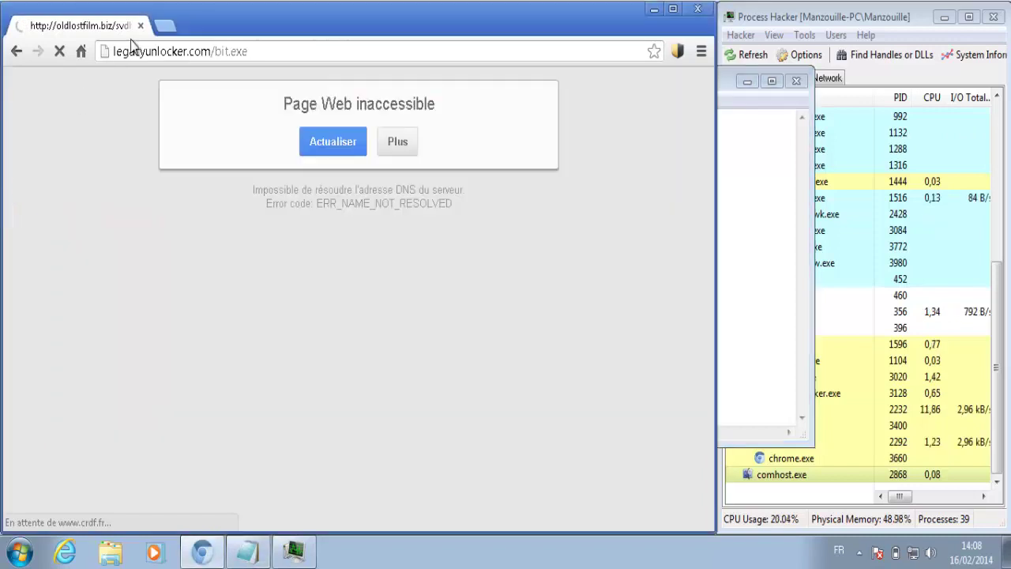
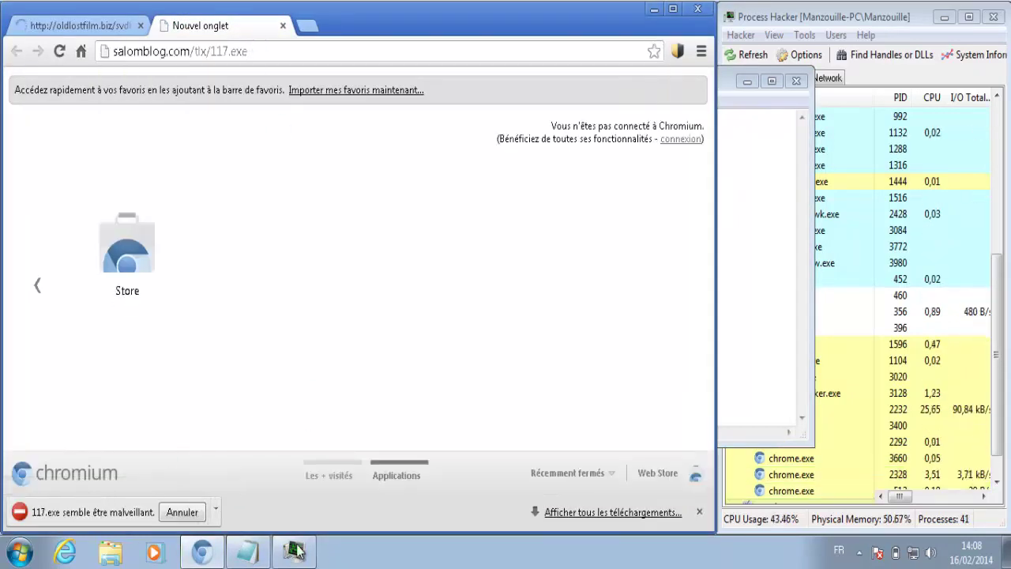
left_click(217, 512)
left_click(250, 447)
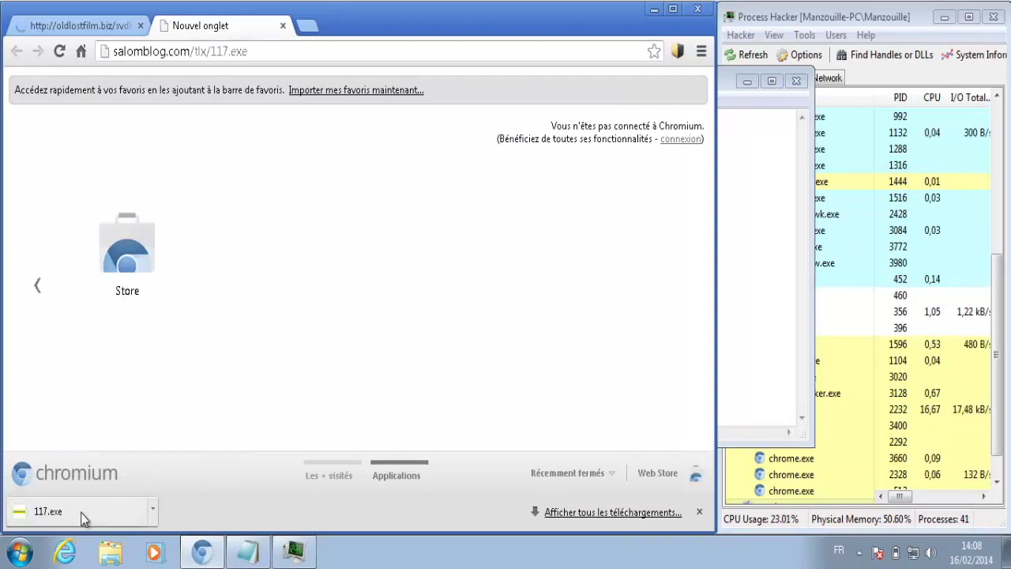
- Mark the sixth entry, salomblog.com/tlx/117.exe, in the Notepad list with "x"
left_click(247, 552)
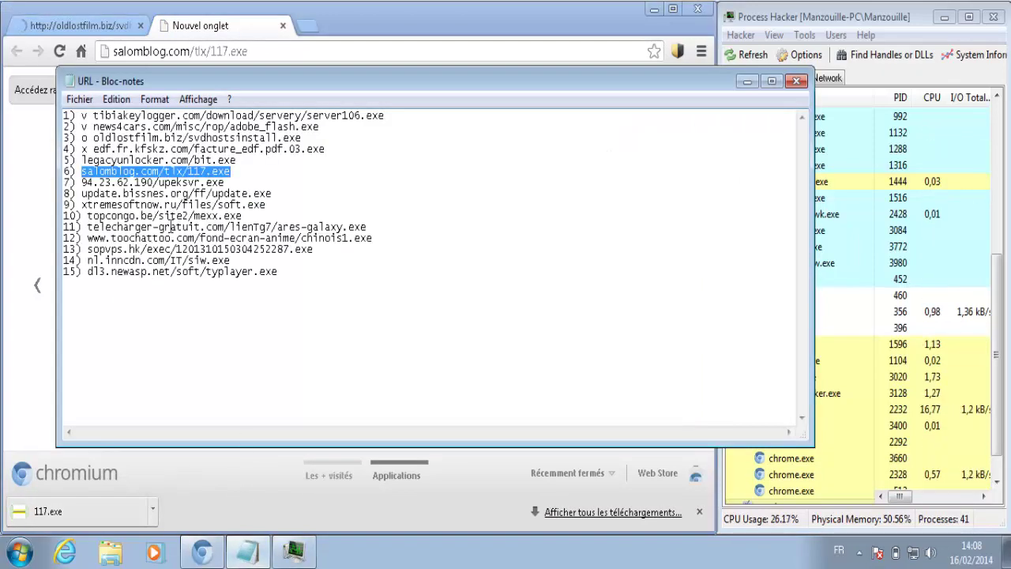
left_click(83, 172)
type("x")
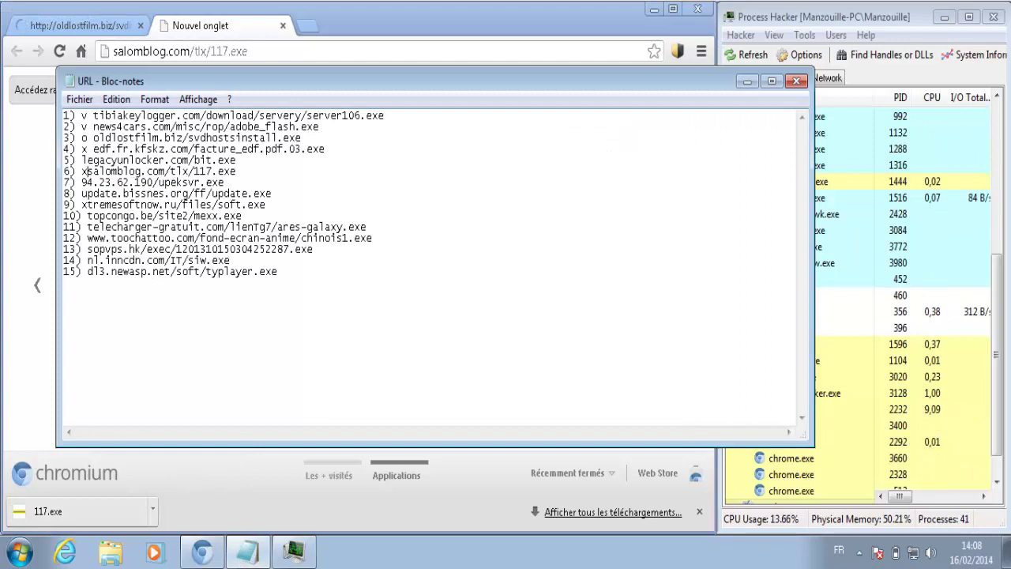
- Copy the seventh URL, 94.23.62.190/upeksvr.exe, from the list and load it in the browser
left_click_drag(225, 182, 79, 182)
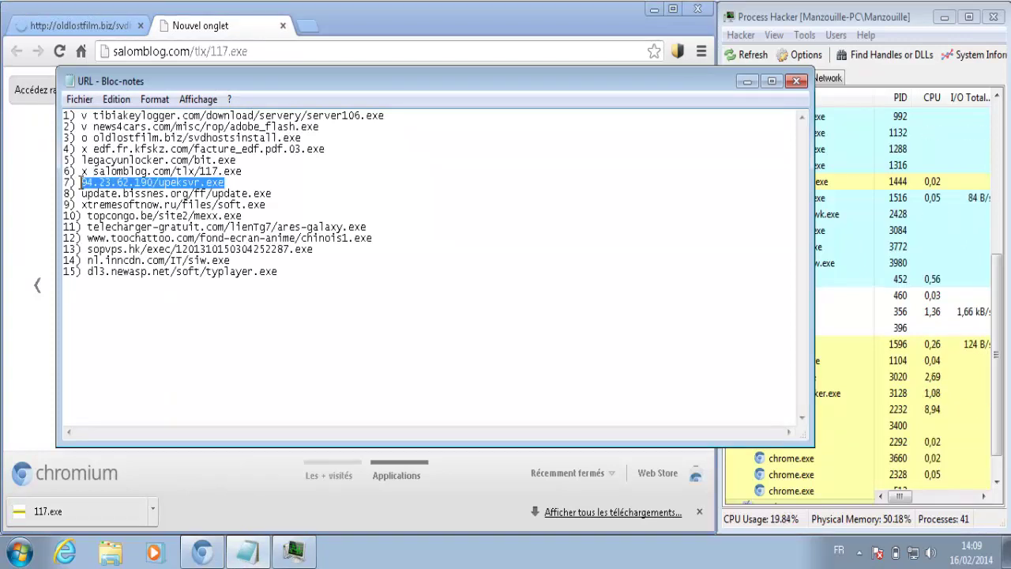
key("ctrl+c")
left_click(201, 51)
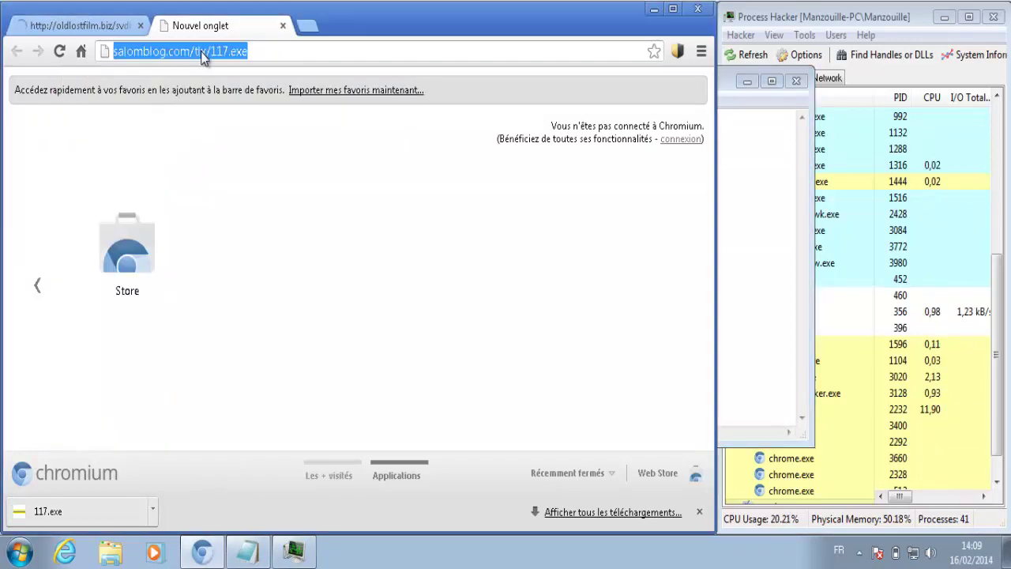
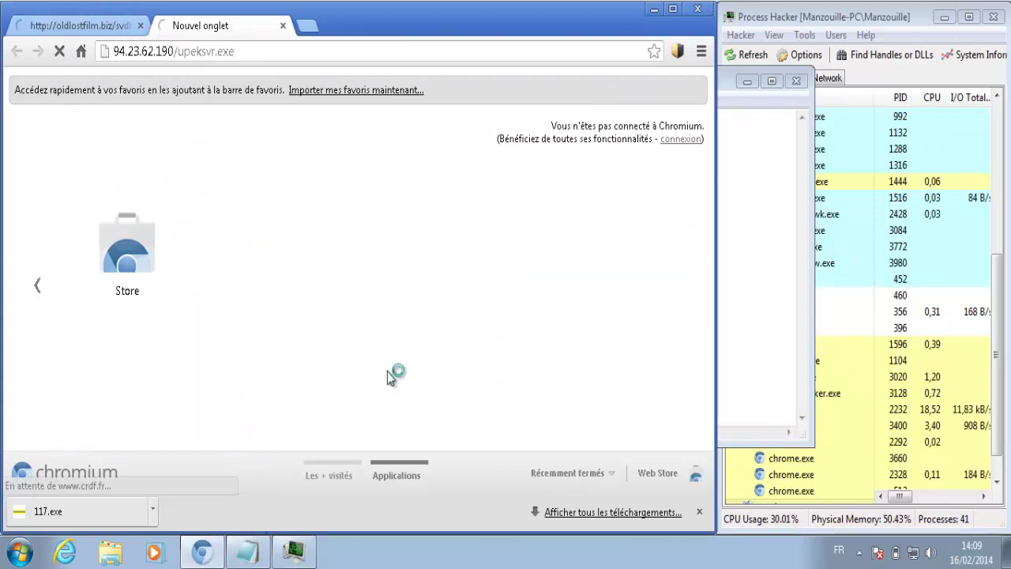
- Load the eighth URL, update.bissnes.org/ff/update.exe, in a new browser tab and continue past the malware warning
key("alt+Tab")
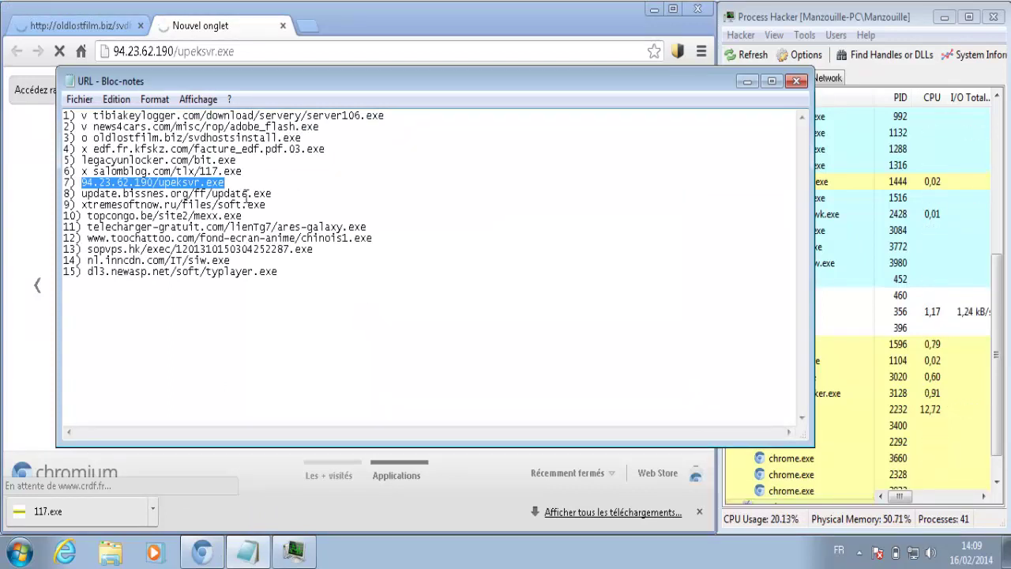
left_click_drag(277, 193, 82, 193)
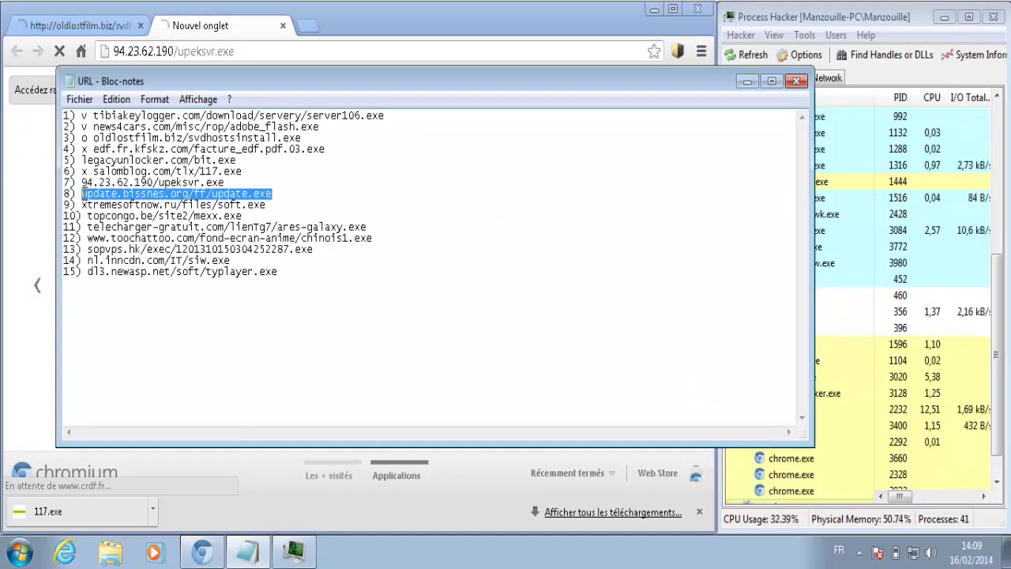
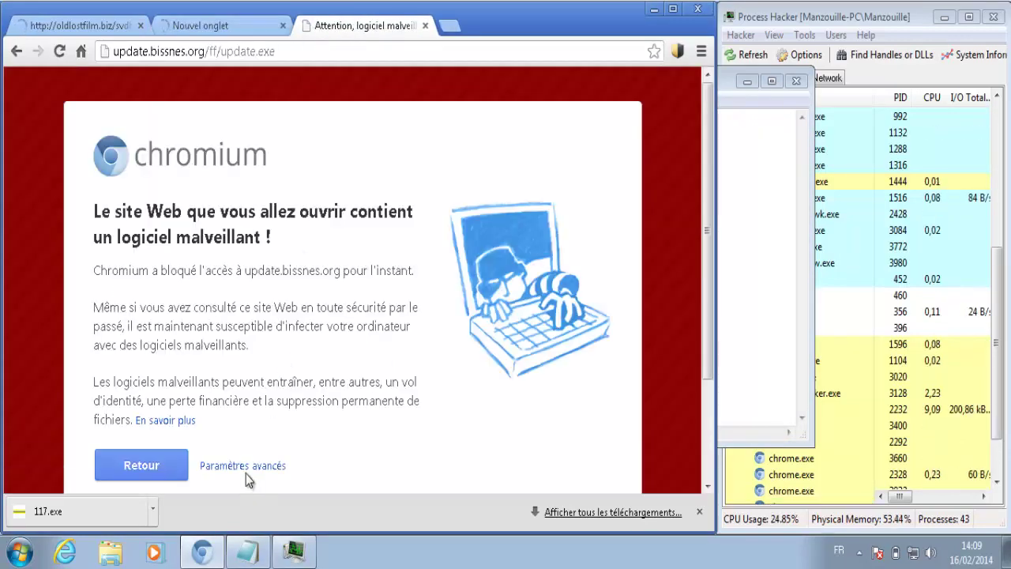
left_click(245, 468)
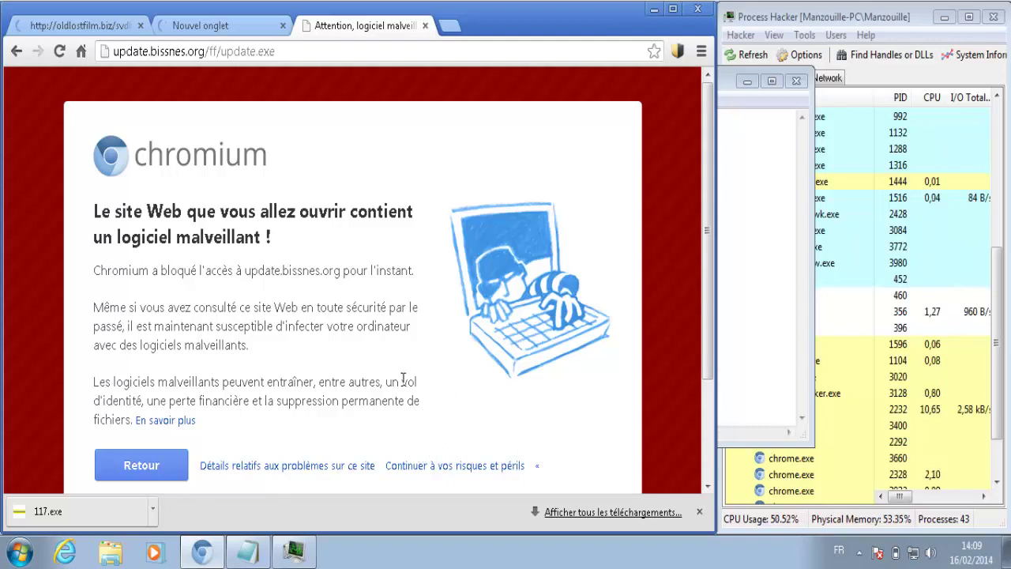
left_click(454, 466)
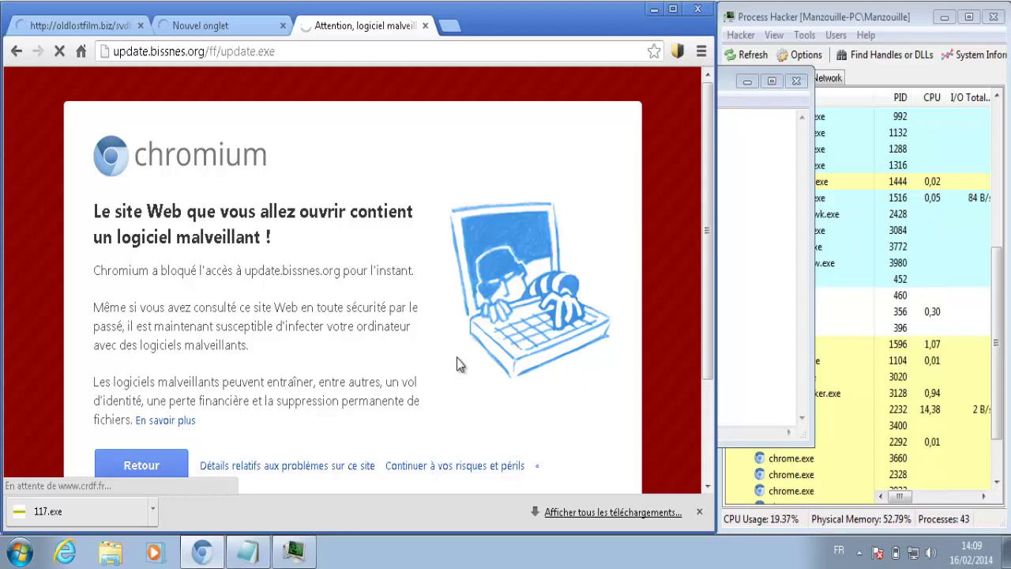
left_click(998, 482)
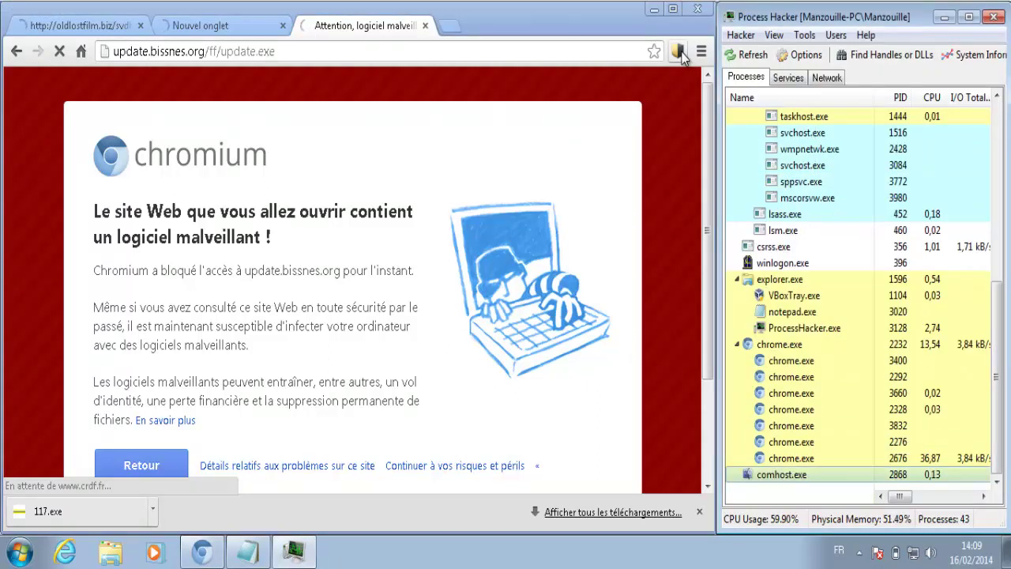
- Mark the eighth and fifth entries in the Notepad list with "v"
left_click(249, 551)
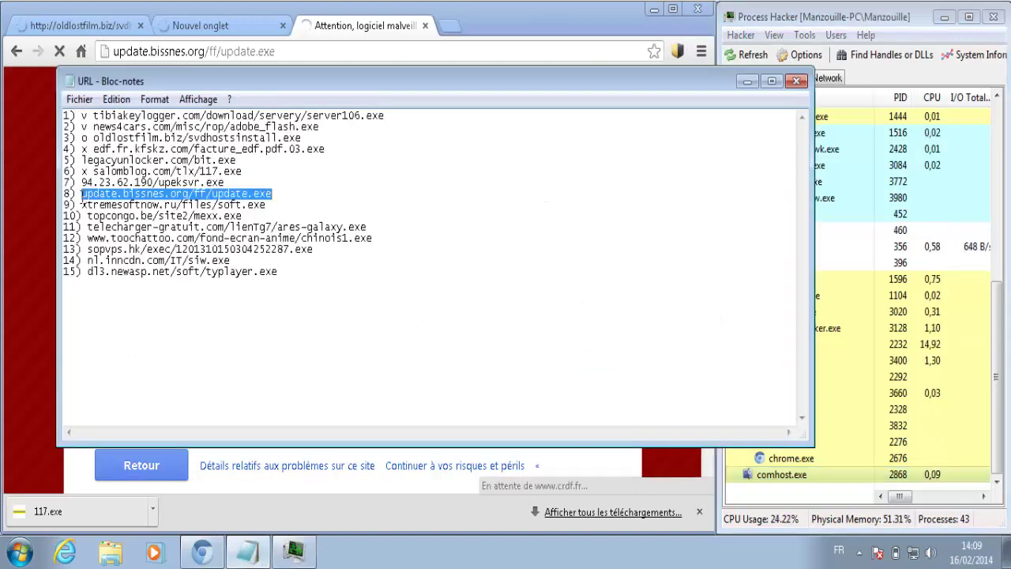
left_click(82, 195)
type("v")
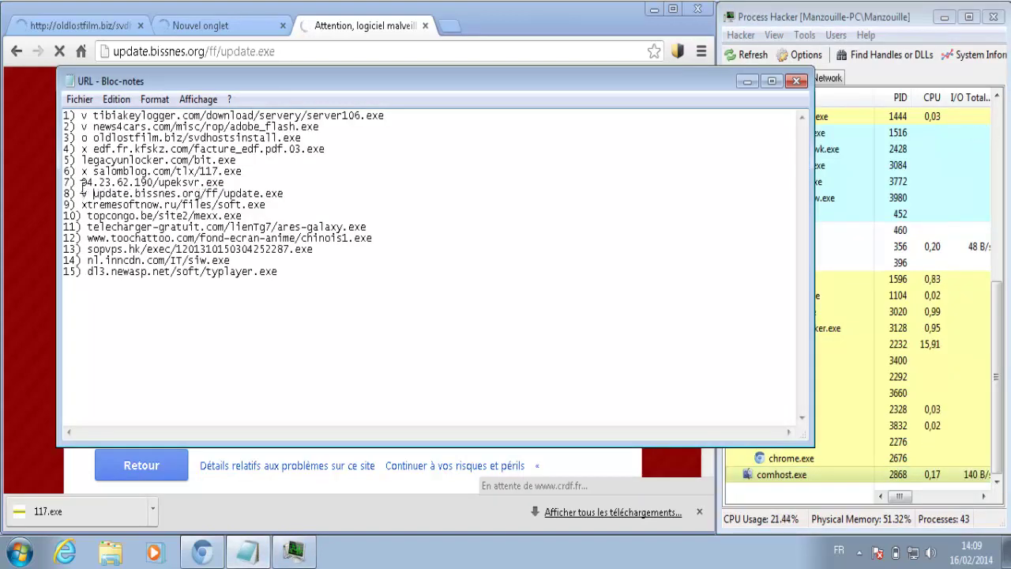
left_click(82, 160)
type("v")
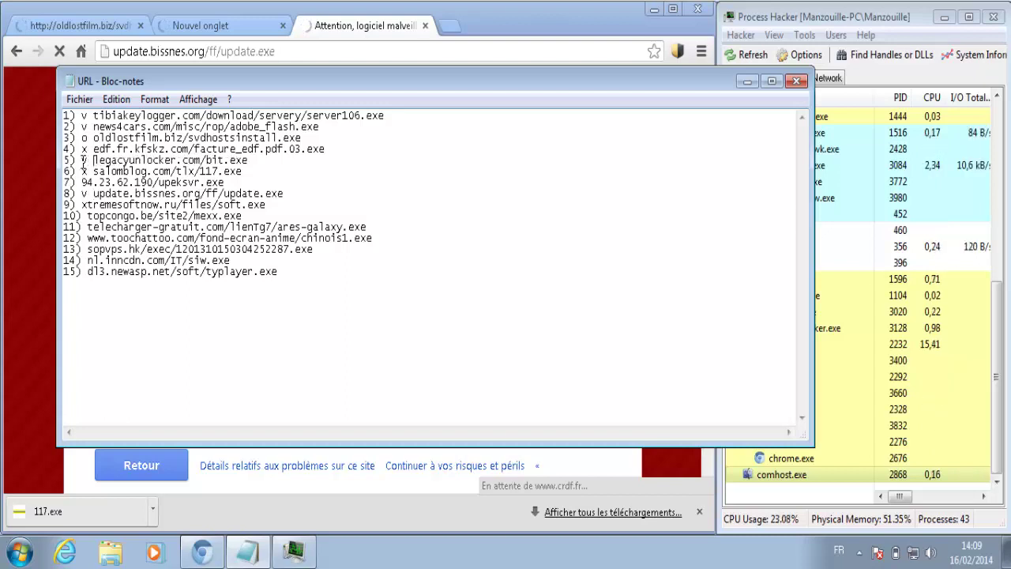
- Copy the ninth URL, xtremesoftnow.ru/files/soft.exe, from the list, and restart Chromium after closing its stalled tabs
left_click_drag(266, 205, 91, 207)
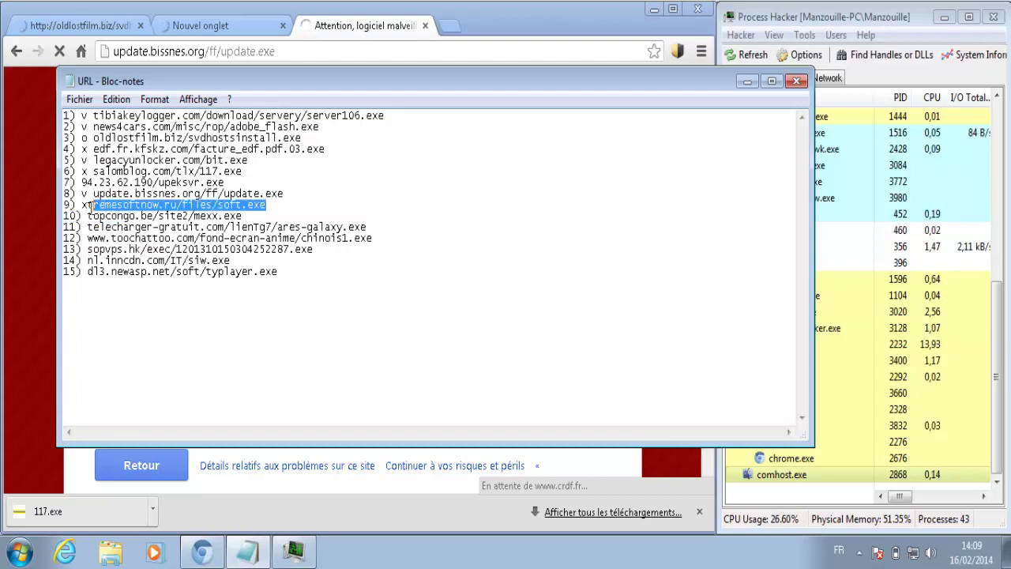
left_click(117, 26)
left_click(141, 25)
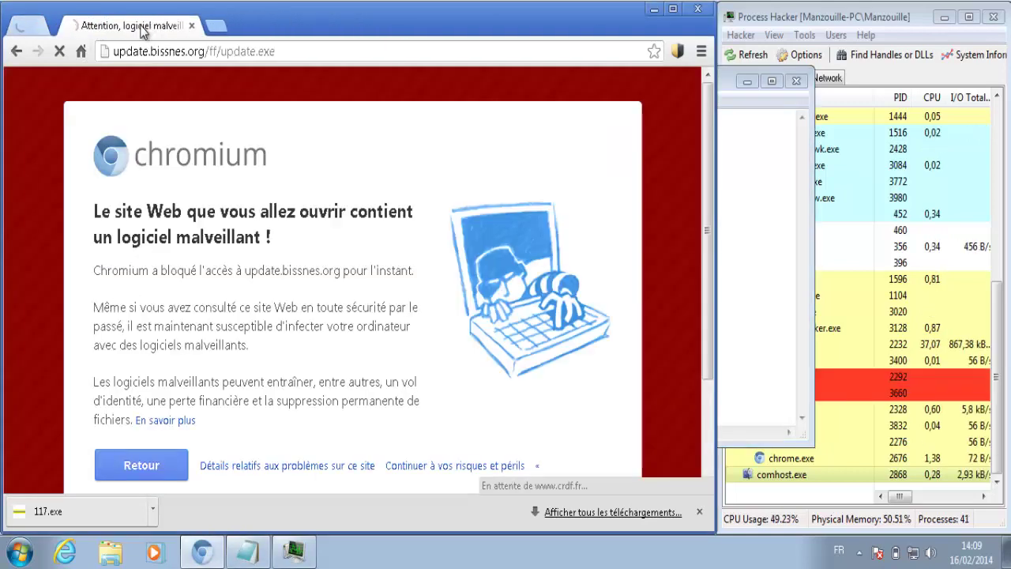
left_click(81, 50)
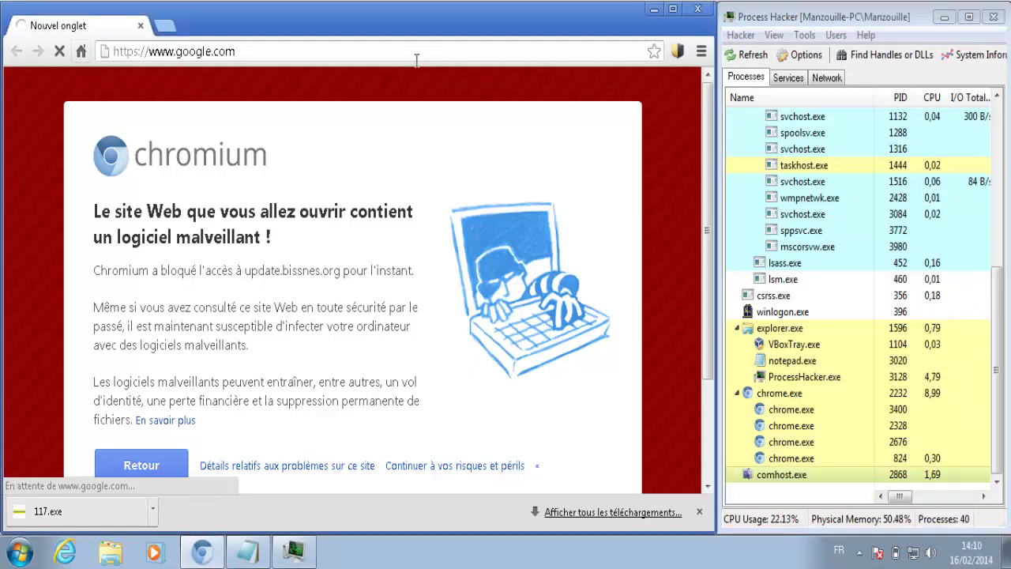
left_click(698, 9)
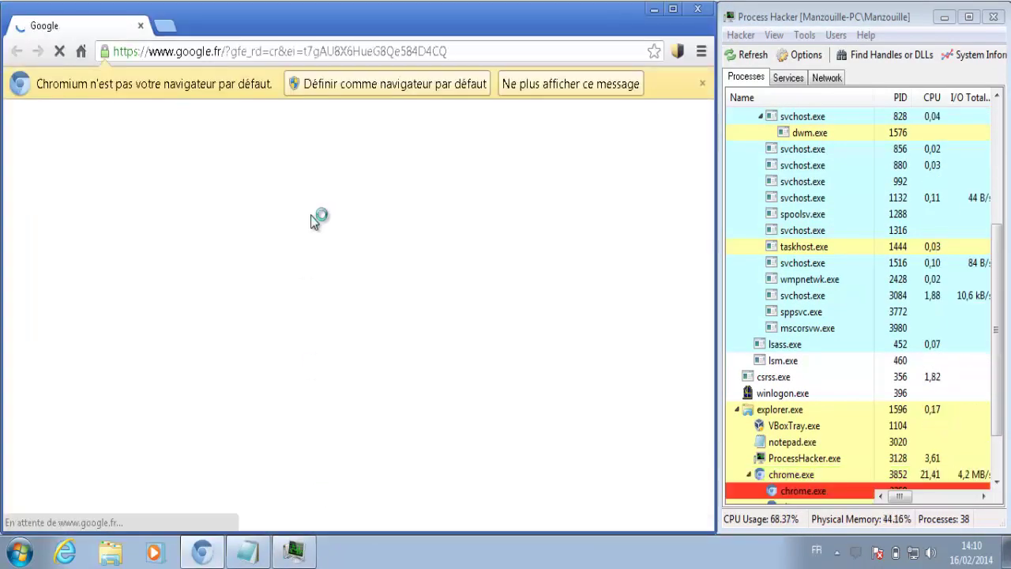
- Load xtremesoftnow.ru/files/soft.exe in the browser and mark the ninth entry in the Notepad list with "v"
left_click(484, 48)
type("xtremesoftnow.ru/files/soft.exe")
key("Return")
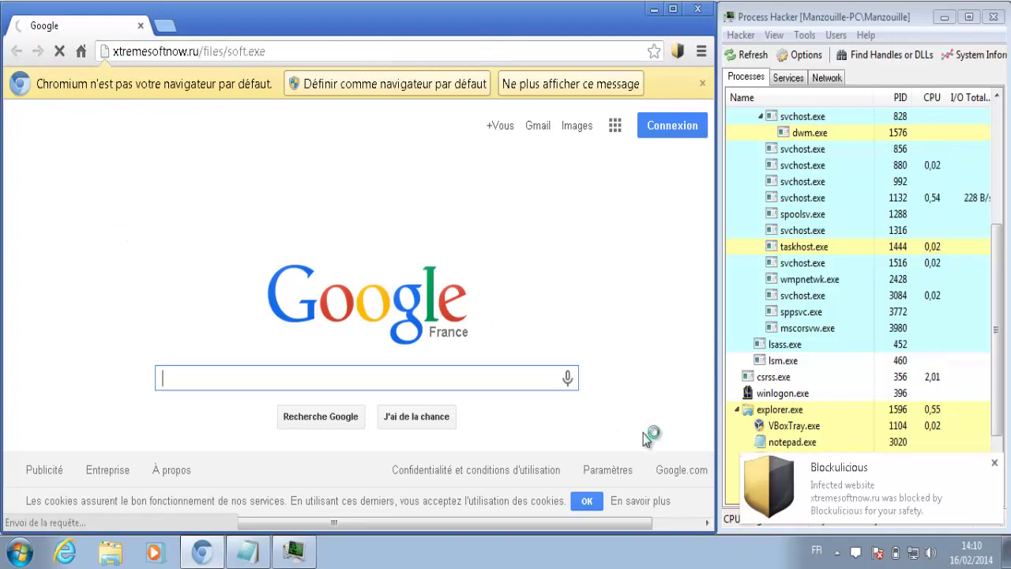
left_click(247, 551)
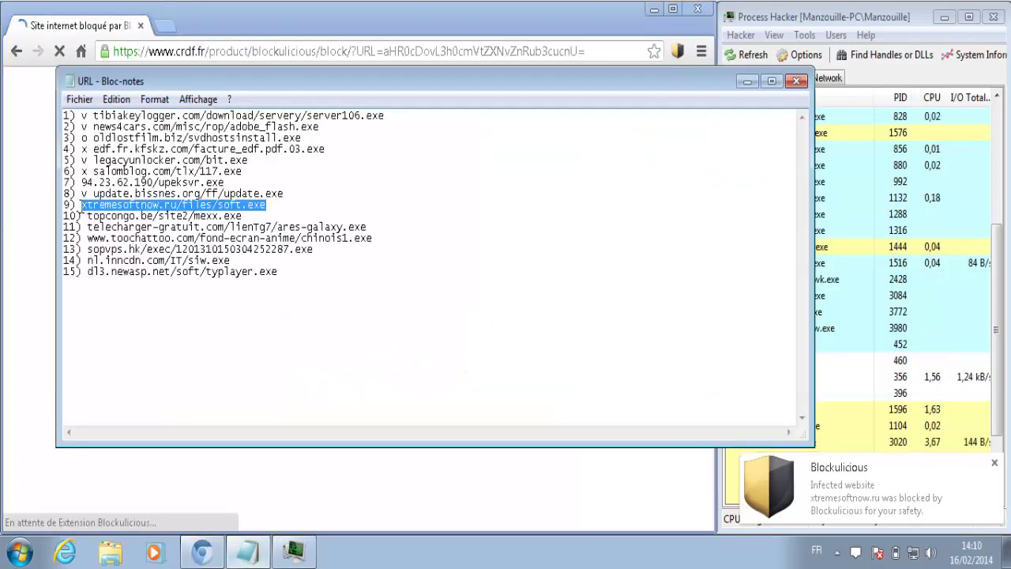
left_click(82, 208)
type("v")
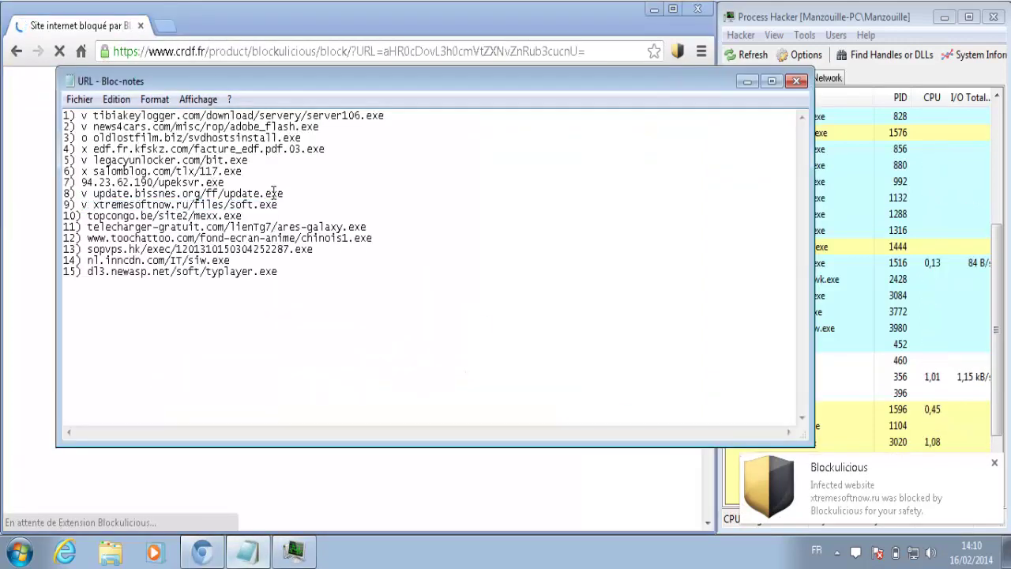
- Retest the eighth URL, update.bissnes.org/ff/update.exe, in the browser past the malware warning, and return to the home page
left_click_drag(287, 194, 77, 195)
key("ctrl+c")
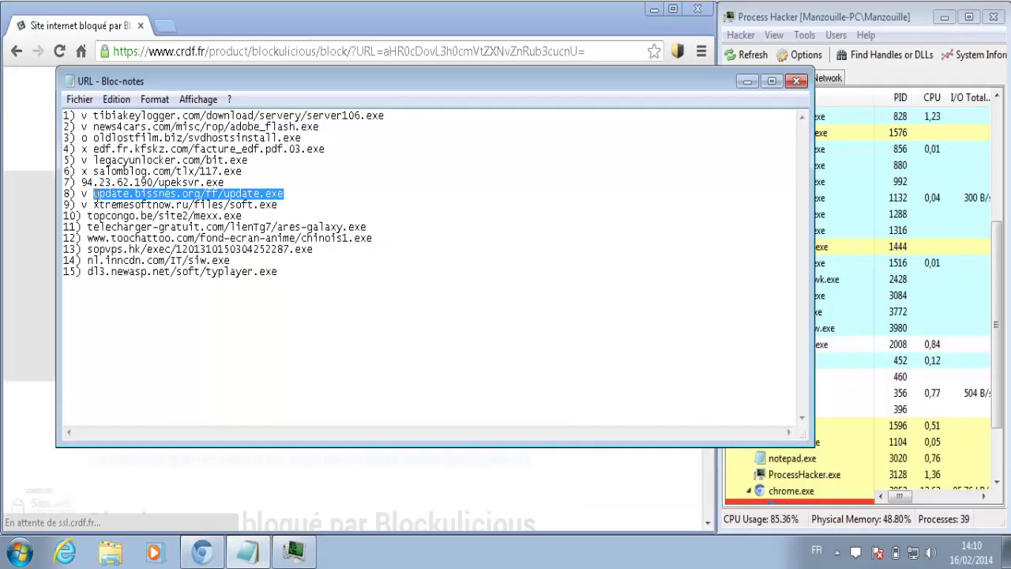
left_click(191, 49)
key("ctrl+v")
key("Return")
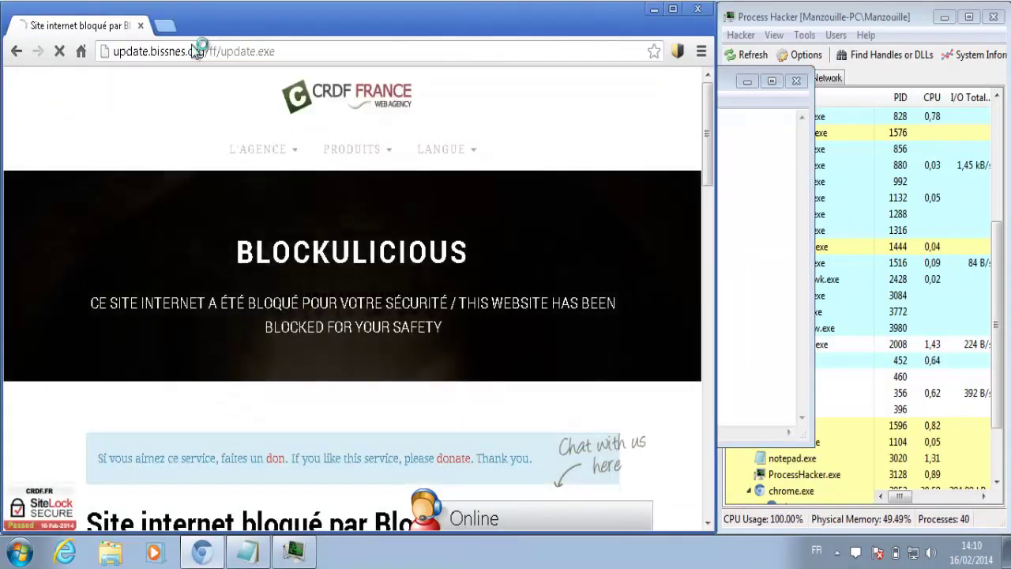
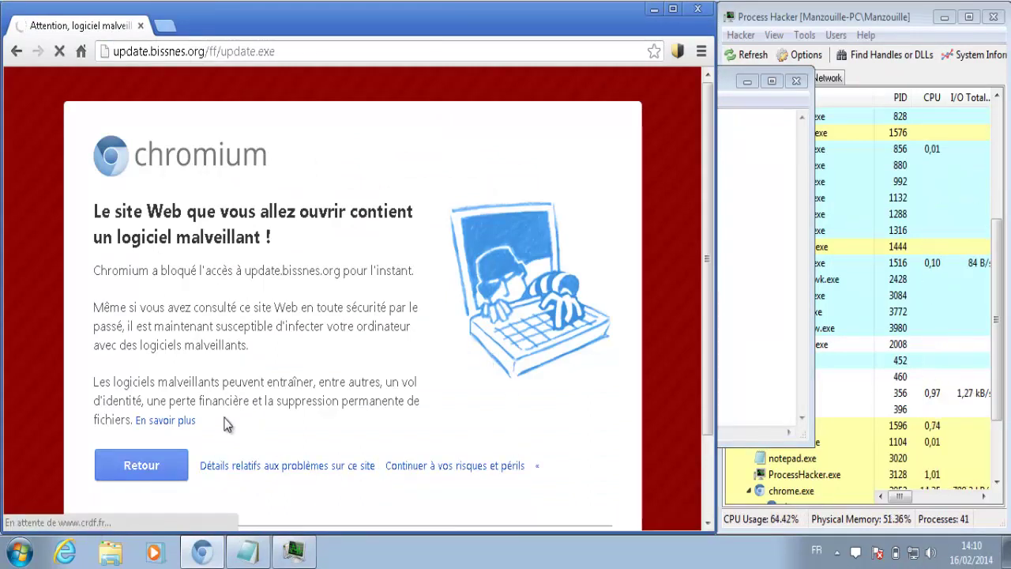
left_click(81, 51)
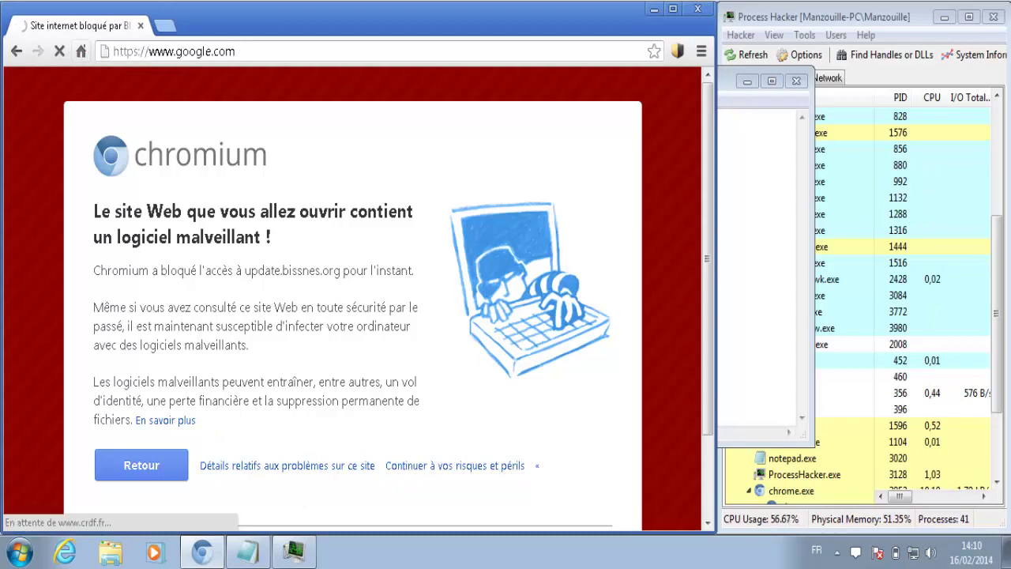
- Copy the tenth URL, topcongo.be/site2/mexx.exe, from the Notepad list and load it in the browser
left_click(267, 562)
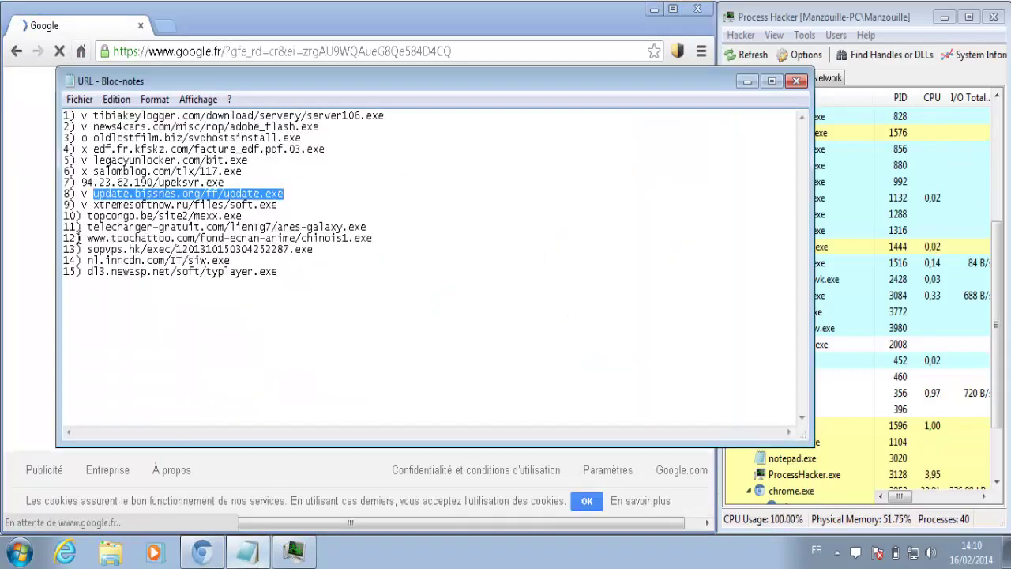
left_click_drag(243, 215, 82, 225)
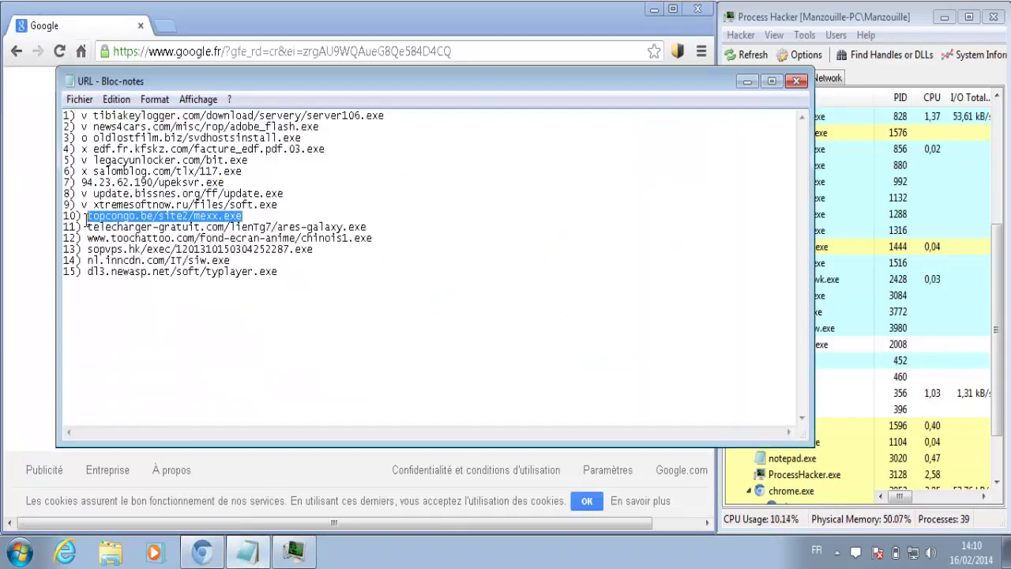
left_click(196, 54)
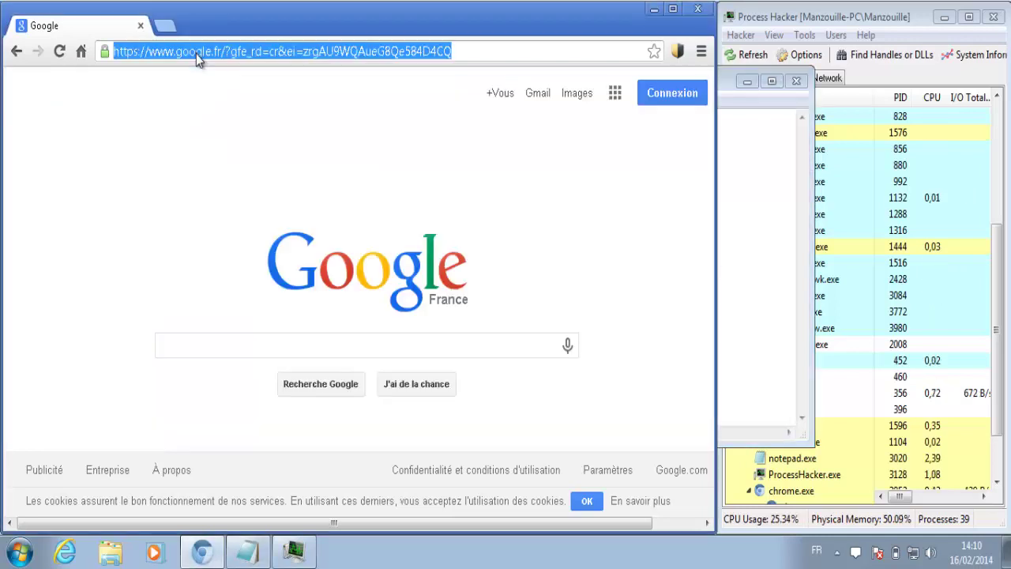
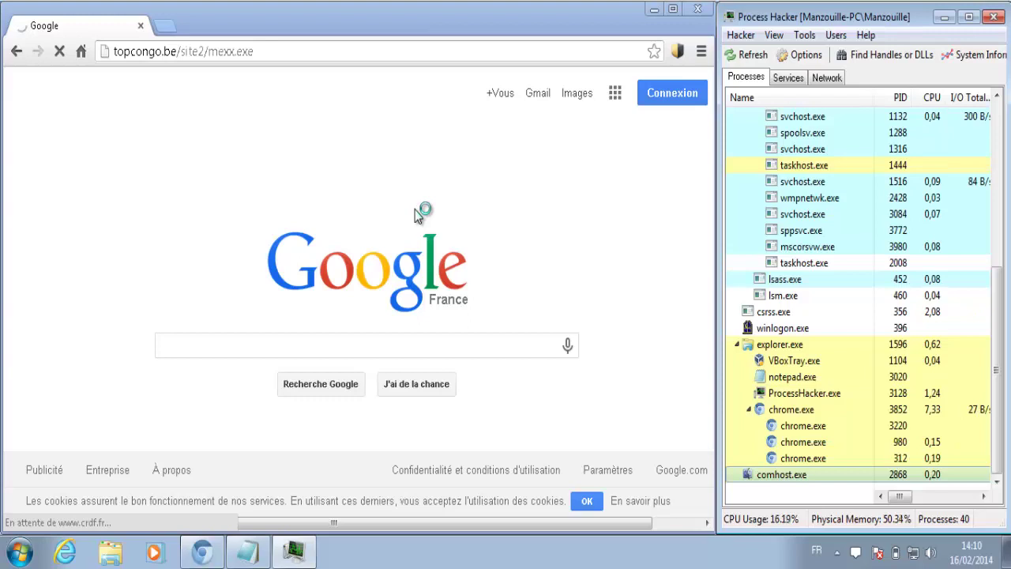
- Close the stalled Chromium window and relaunch the browser
left_click(247, 552)
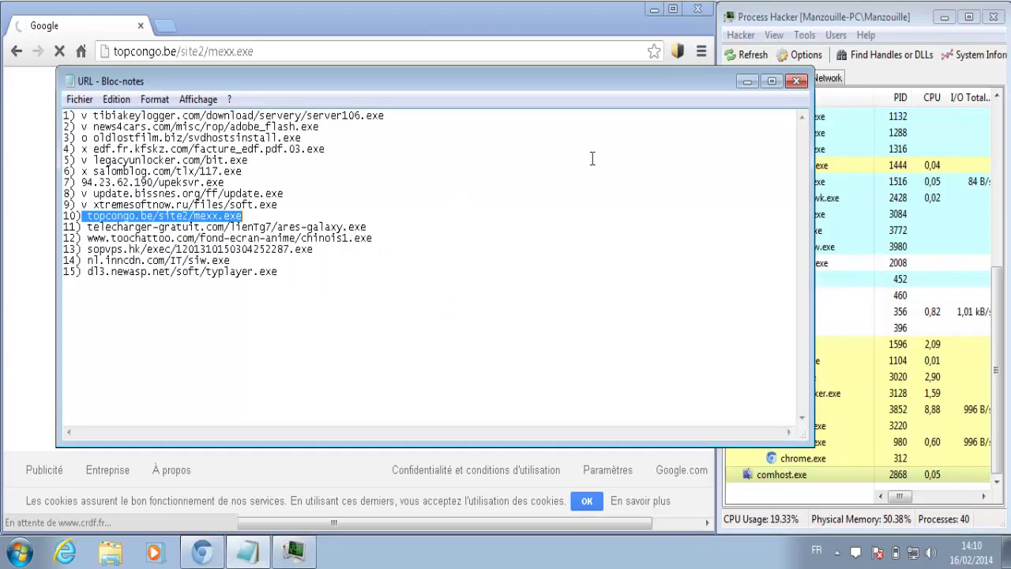
left_click(698, 10)
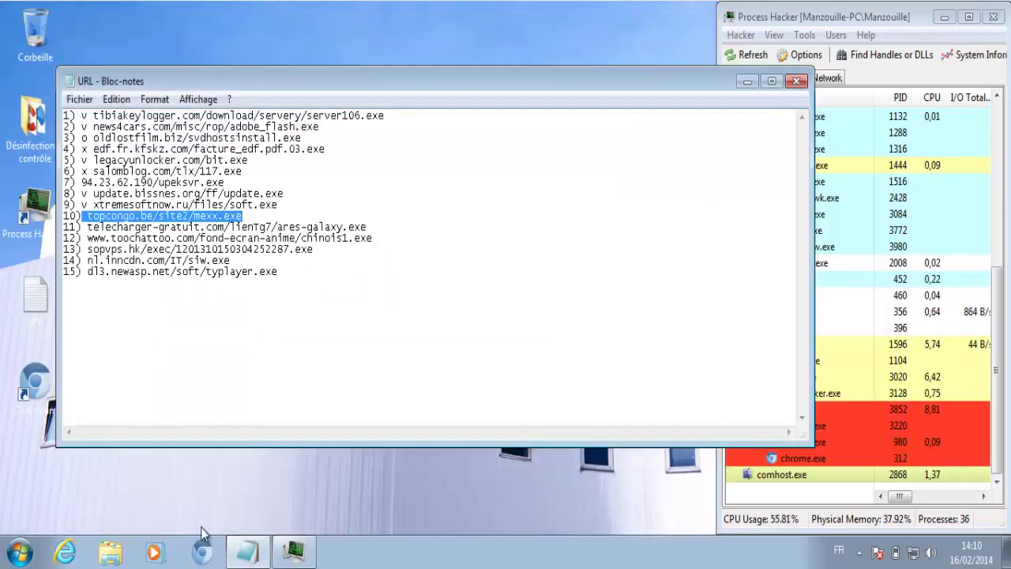
left_click(204, 546)
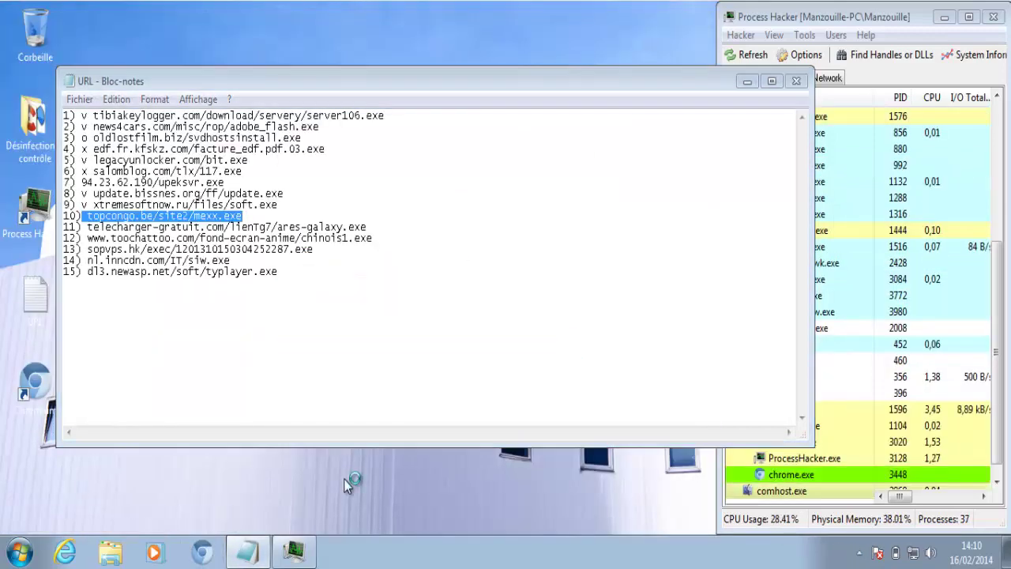
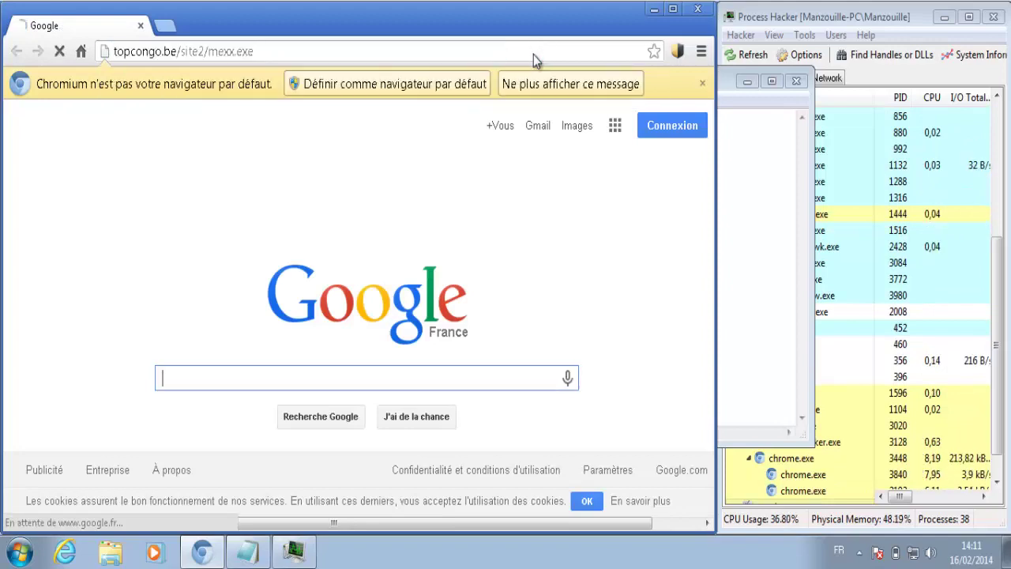
- Mark the tenth entry, topcongo.be/site2/mexx.exe, in the Notepad list with "v"
left_click(247, 550)
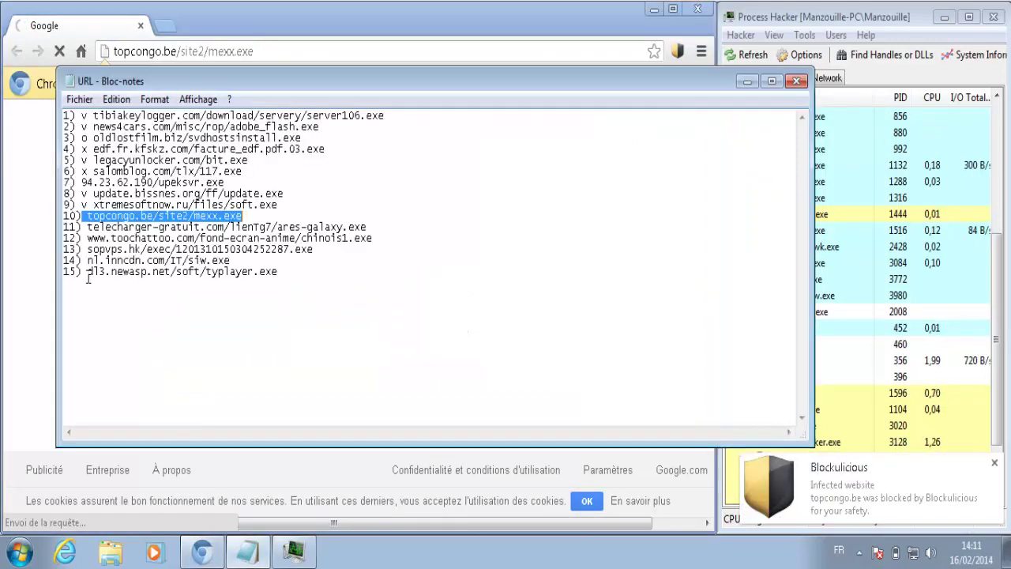
key("Left")
type("v")
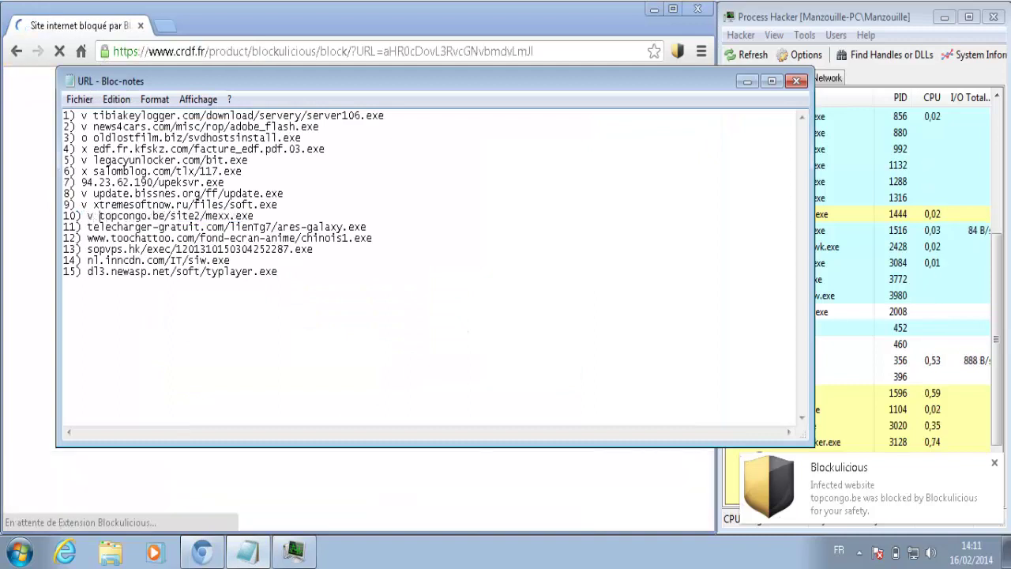
- Load the eleventh URL, telecharger-gratuit.com/lienTg7/ares-galaxy.exe, in the browser and mark its entry in the Notepad list with "v"
left_click_drag(366, 227, 88, 228)
key("ctrl+c")
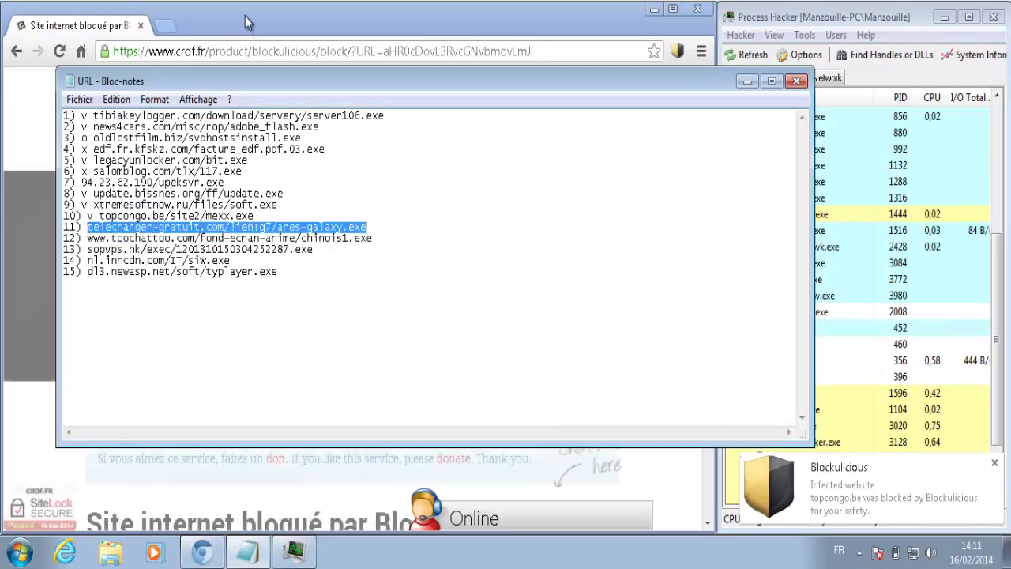
left_click(101, 66)
left_click(81, 52)
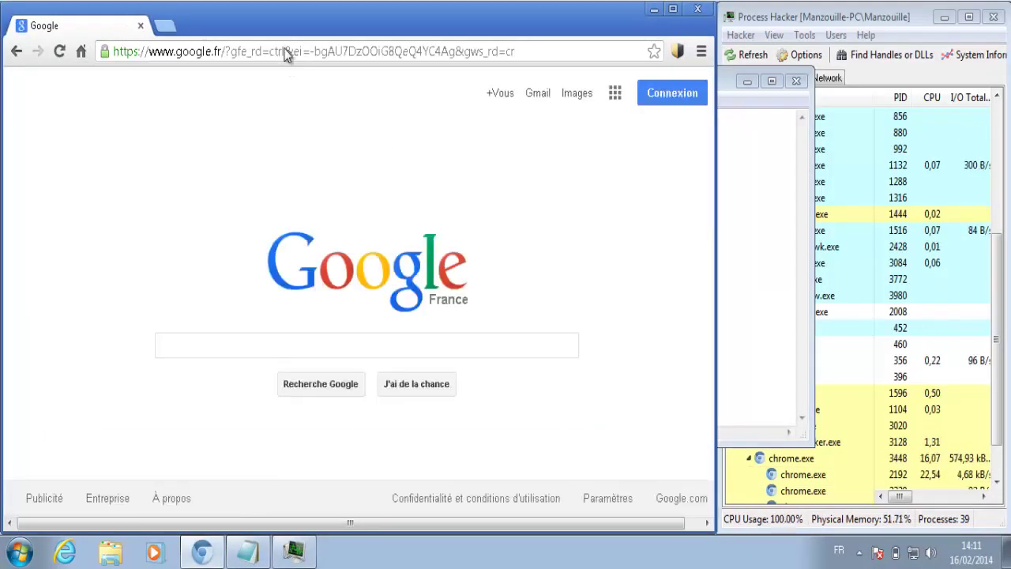
left_click(283, 49)
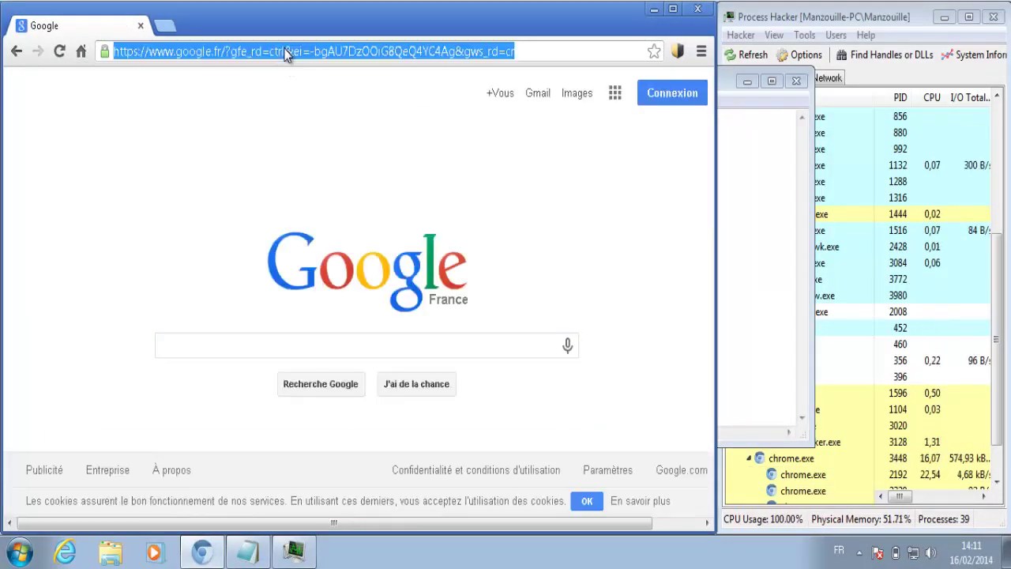
key("ctrl+v")
key("Return")
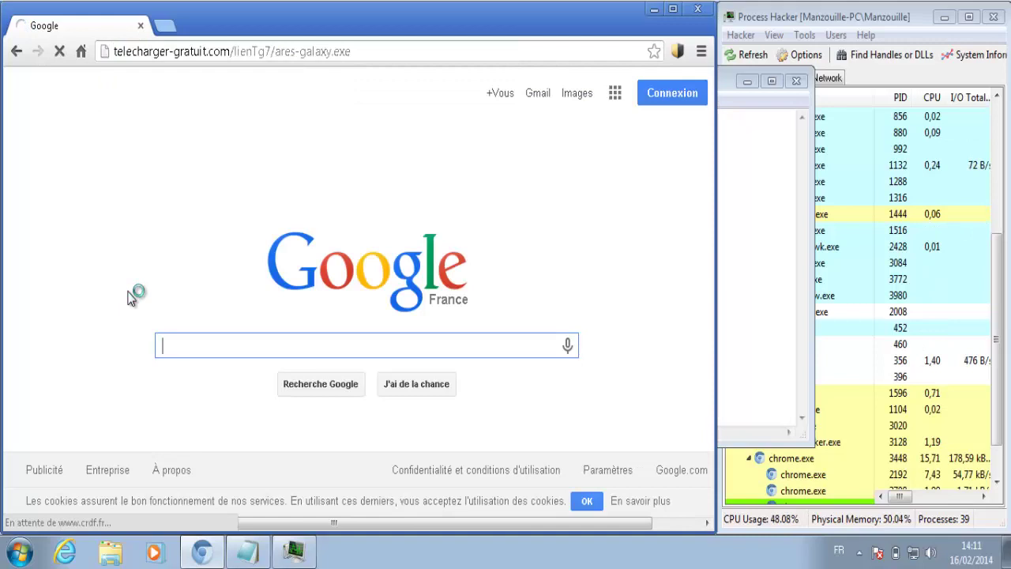
left_click(248, 551)
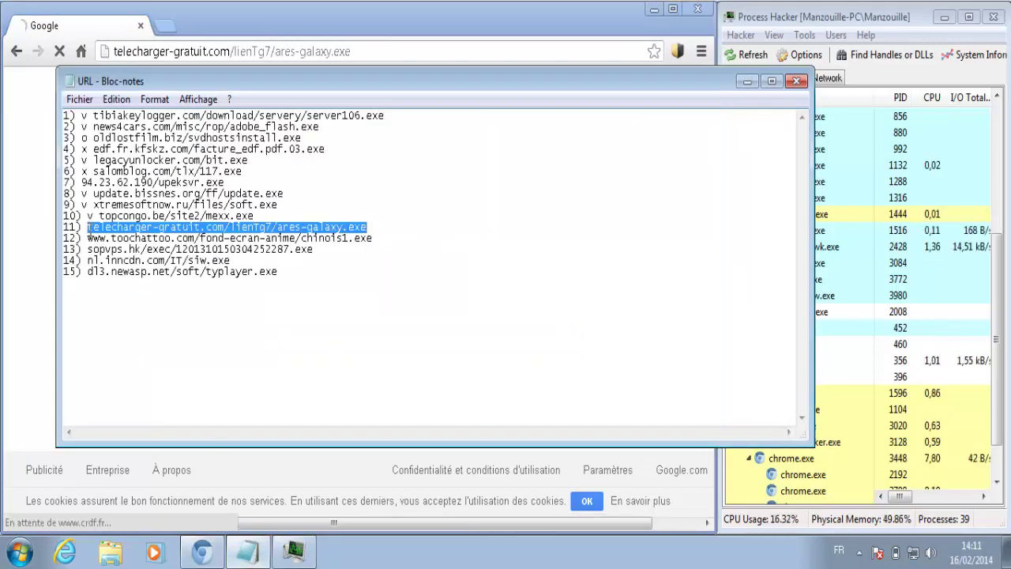
left_click(86, 227)
type("v")
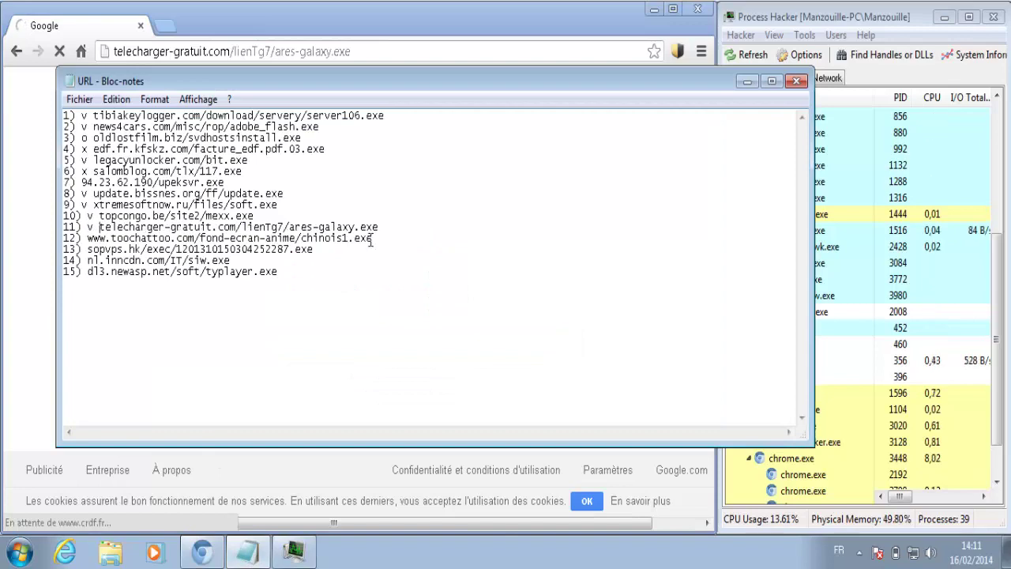
left_click_drag(370, 240, 92, 239)
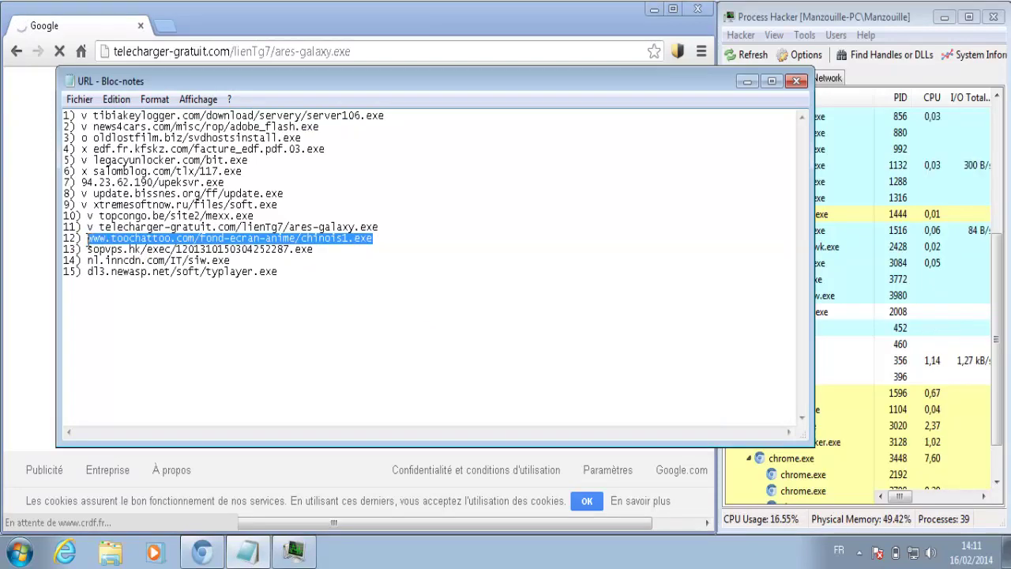
left_click(698, 8)
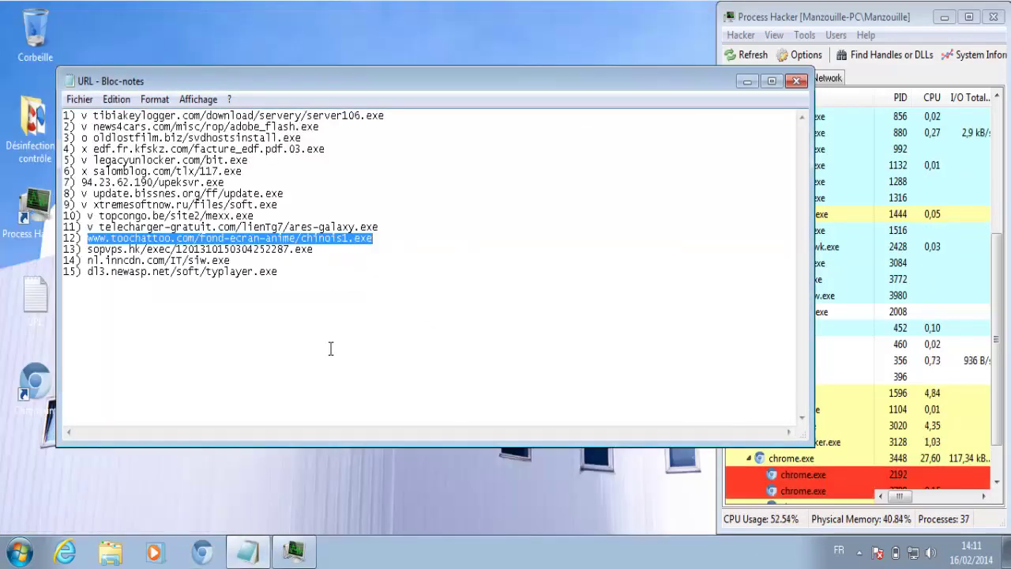
left_click(203, 552)
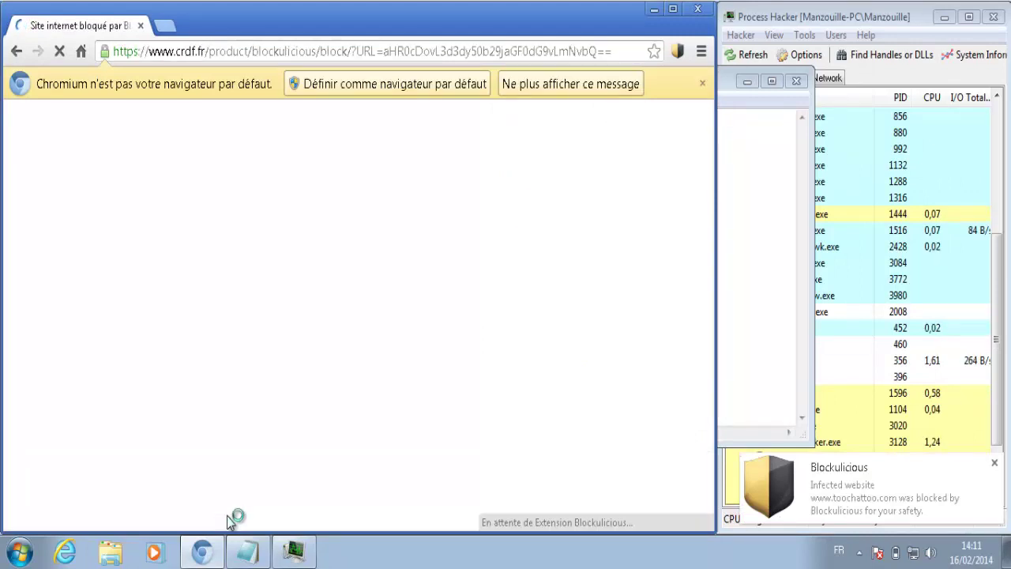
left_click(247, 551)
left_click(88, 240)
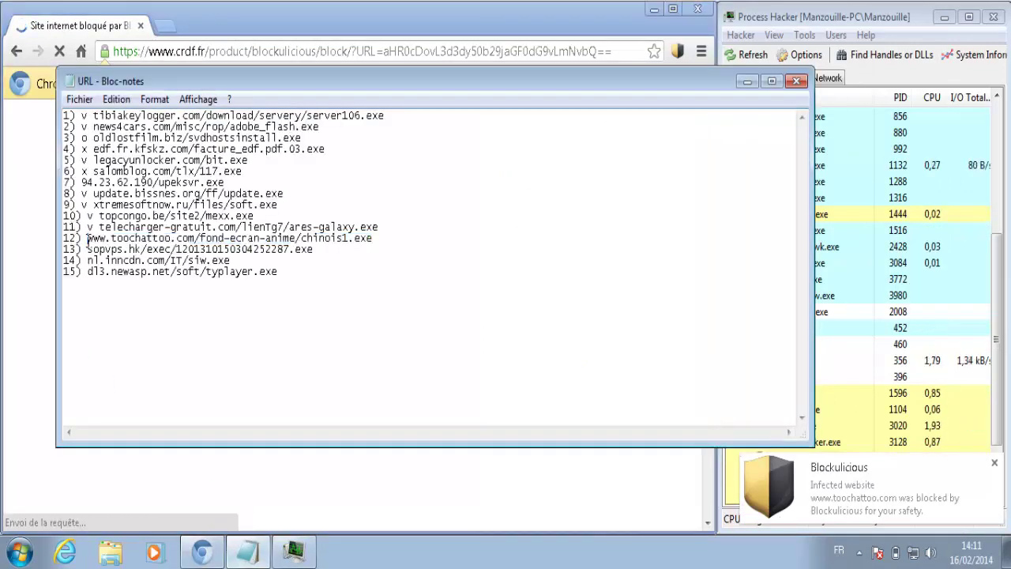
type("v")
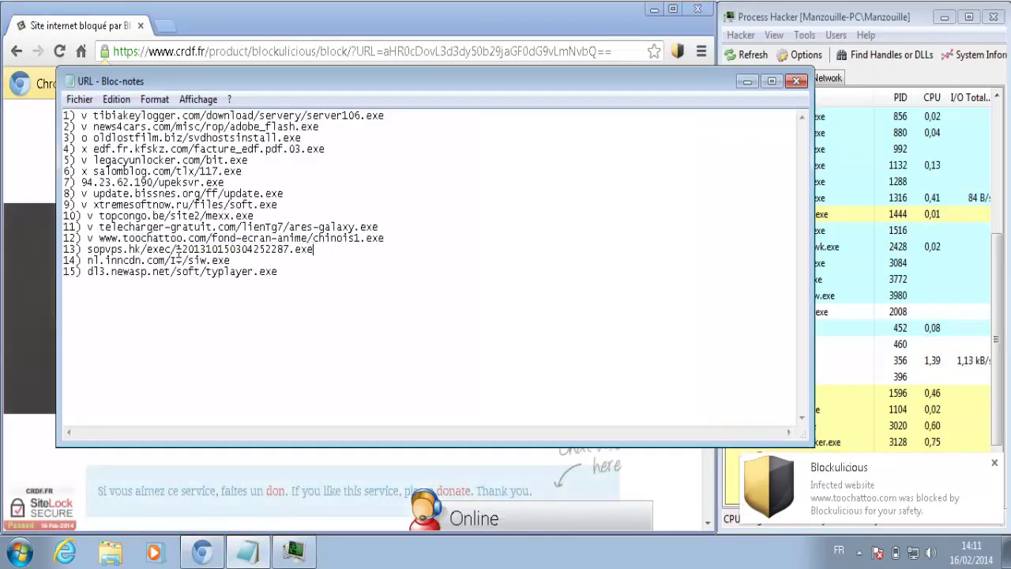
- Load the thirteenth URL, sopvps.hk/exec/1201310150304252287.exe, in a relaunched browser and mark its Notepad entry with "v"
left_click_drag(314, 248, 86, 251)
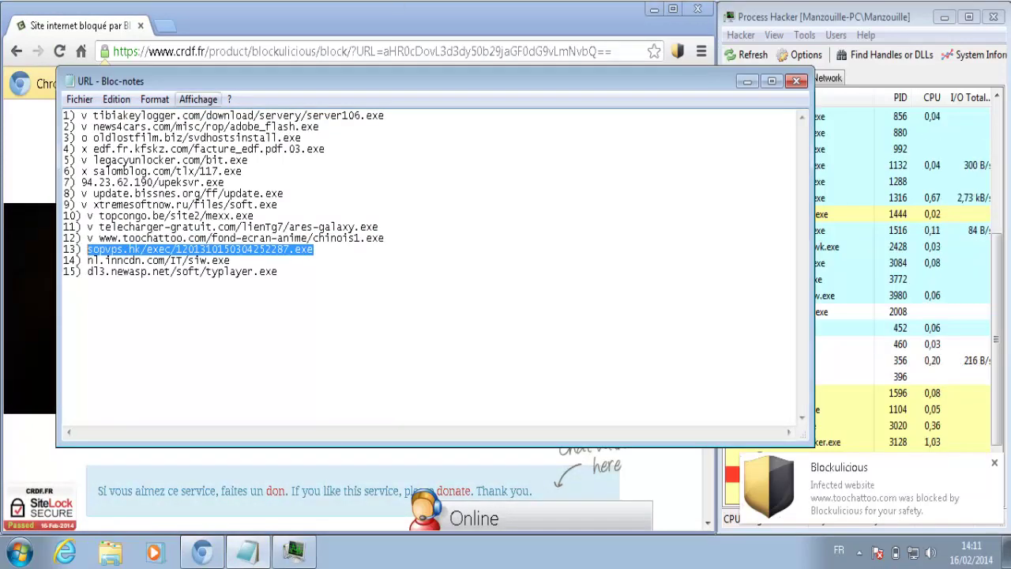
left_click(697, 10)
left_click(210, 542)
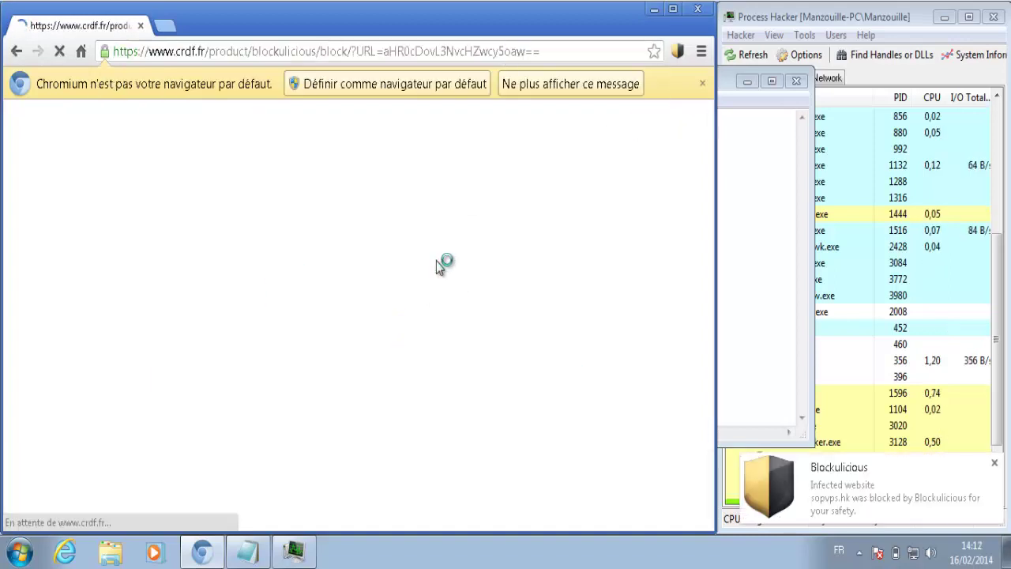
left_click(247, 552)
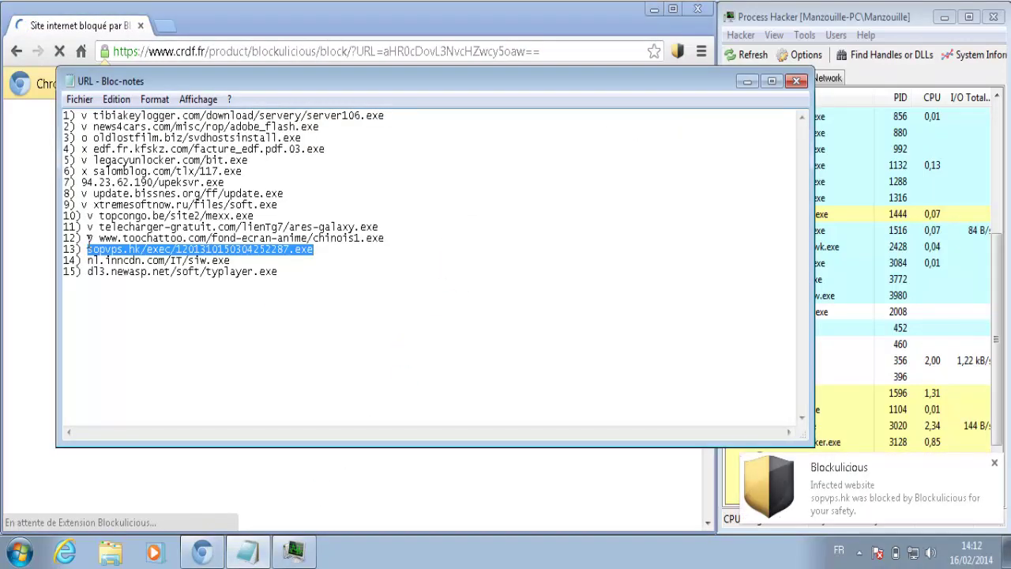
left_click(88, 249)
type("v")
- Copy the fourteenth URL, nl.inncdn.com/IT/siw.exe, from the Notepad list
key("Down")
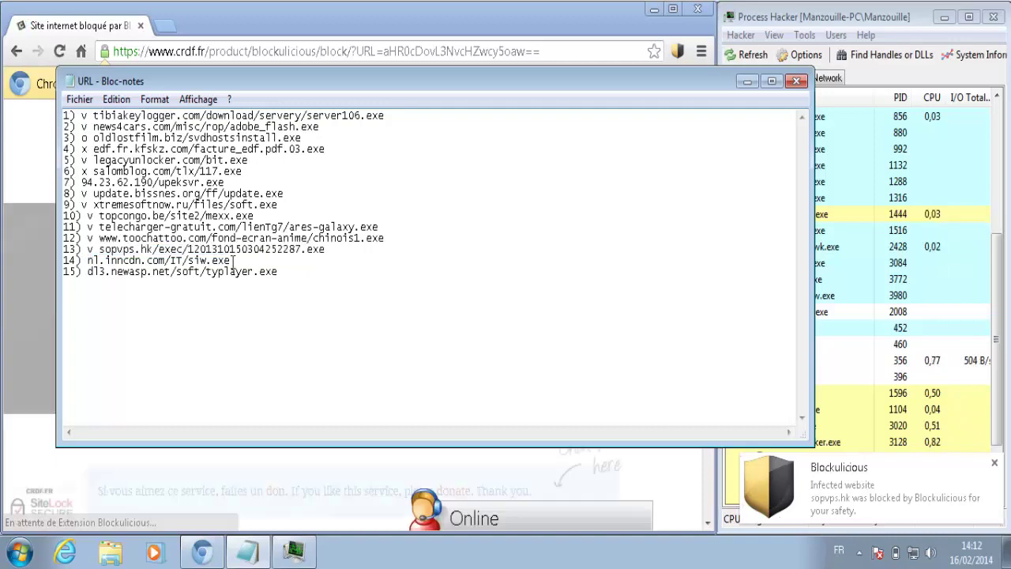
key("shift+End")
key("shift+Left")
key("shift+Left")
key("shift+Left")
key("ctrl+c")
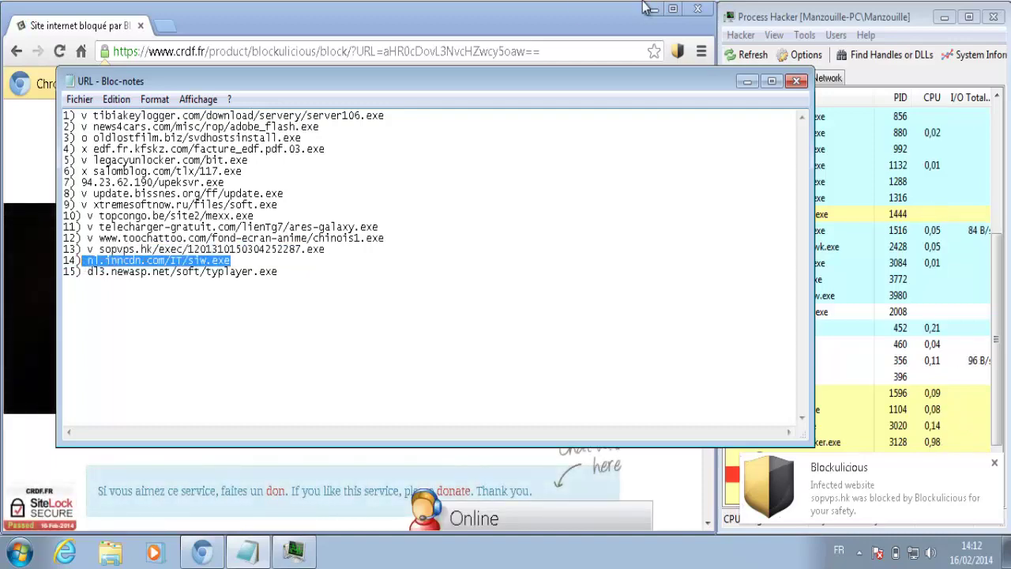
- Load the copied nl.inncdn.com/IT/siw.exe in a relaunched browser and mark the fourteenth Notepad entry with "v"
left_click(697, 10)
left_click(220, 550)
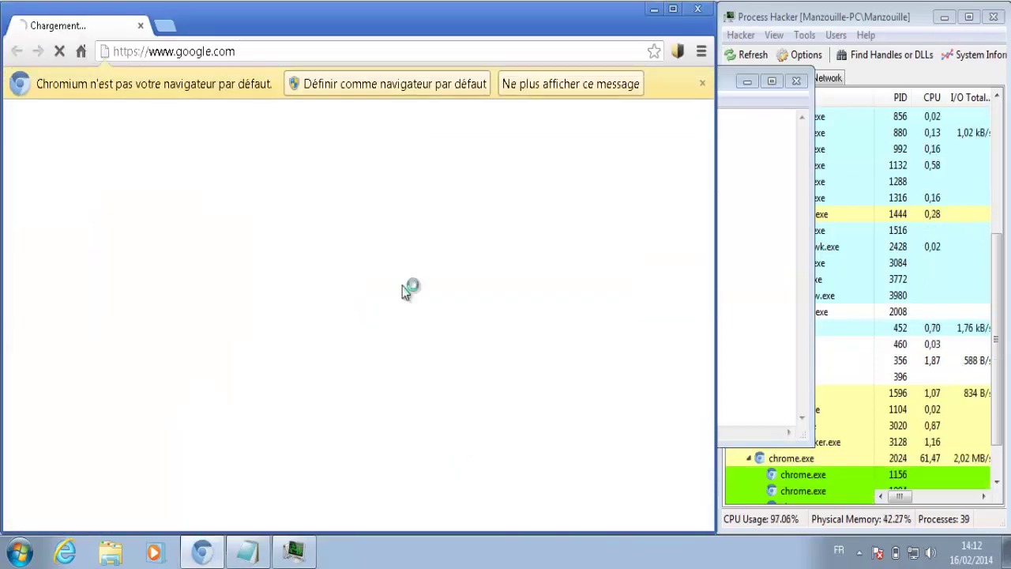
left_click(333, 53)
key("ctrl+v")
key("Return")
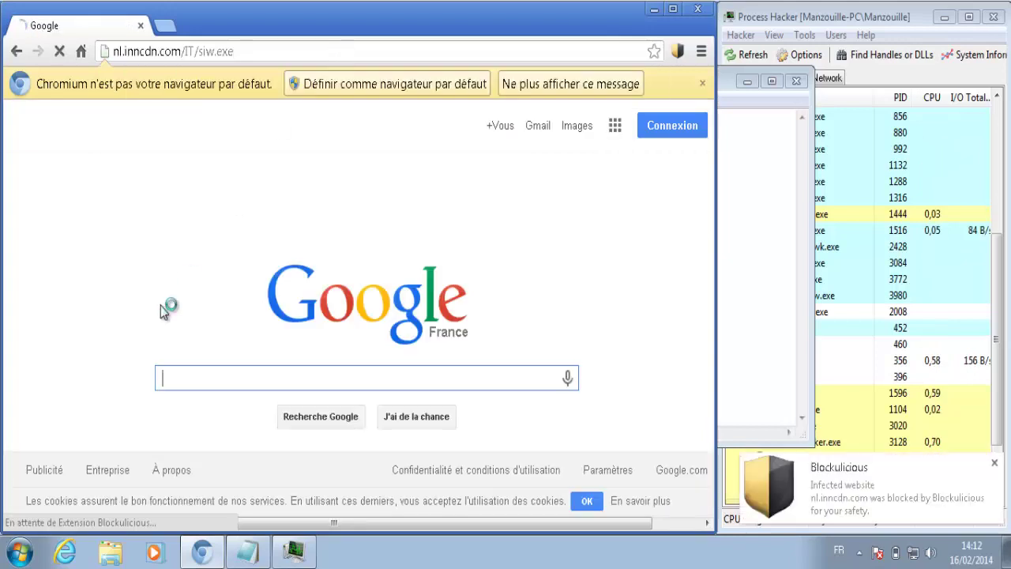
left_click(247, 551)
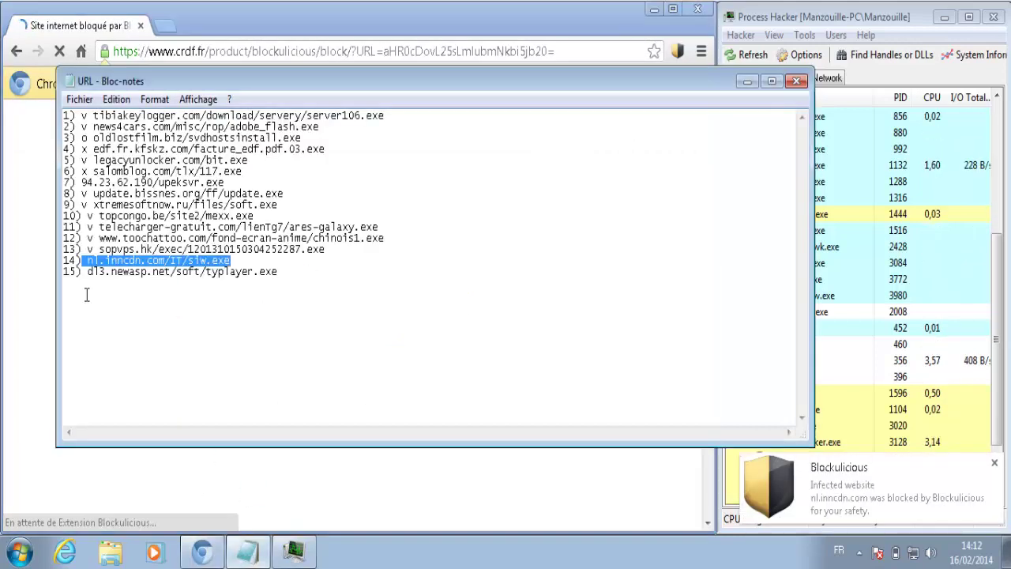
left_click(87, 260)
type("v")
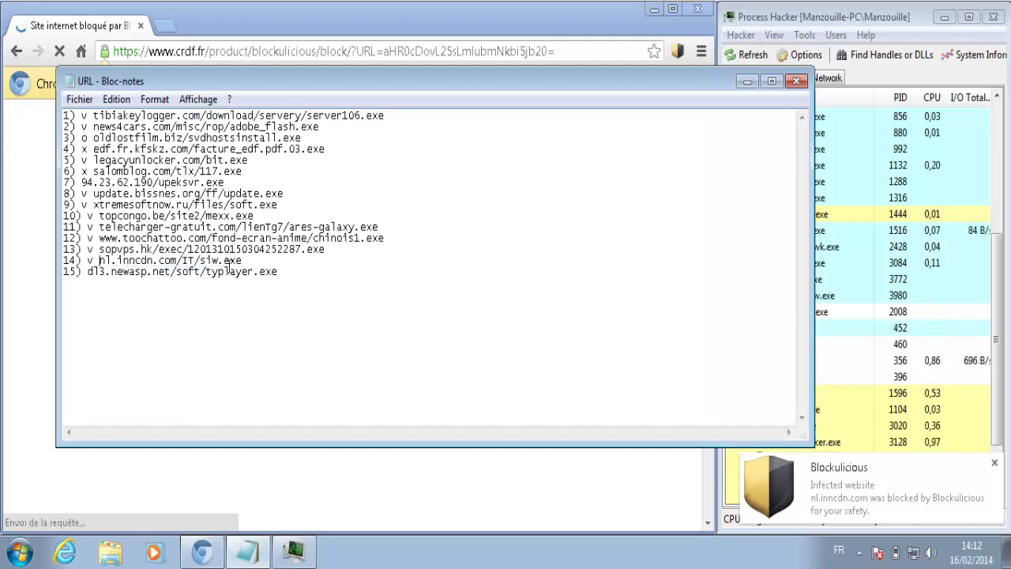
- Copy the fifteenth URL, dl3.newasp.net/soft/typlayer.exe, from the Notepad list and load it in a relaunched browser
left_click_drag(277, 272, 82, 271)
key("ctrl+c")
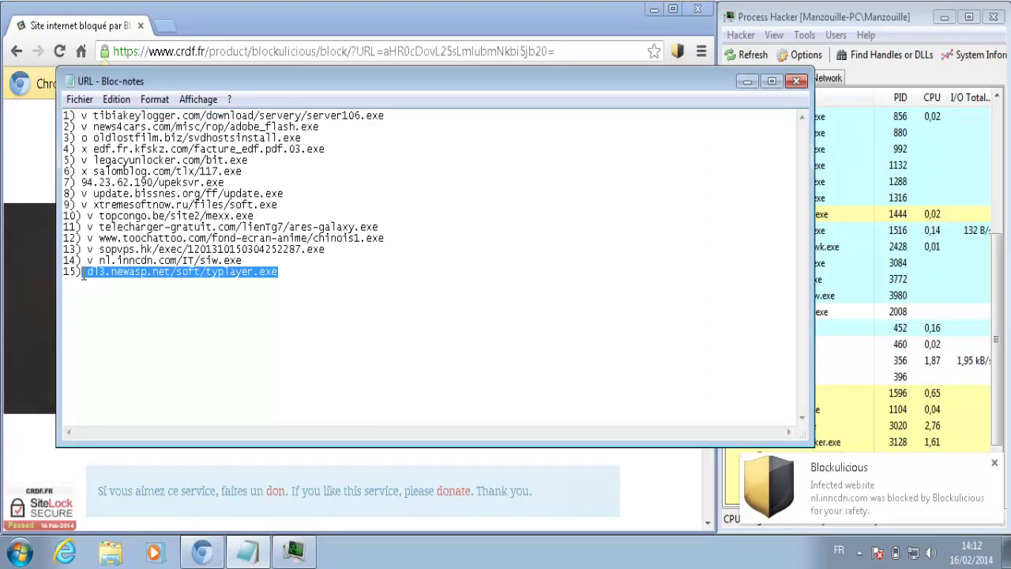
left_click(654, 10)
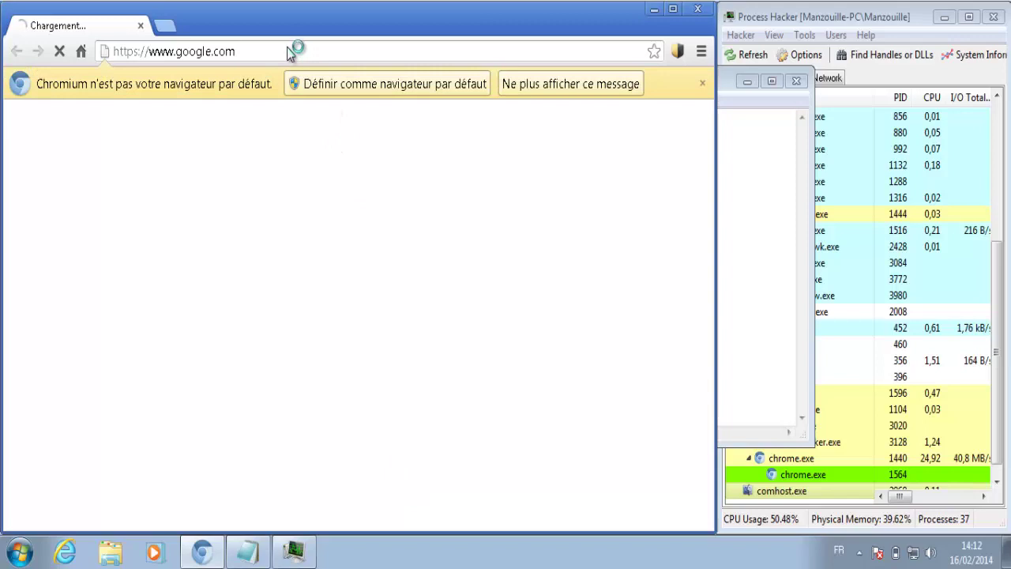
left_click(224, 50)
key("ctrl+v")
key("Return")
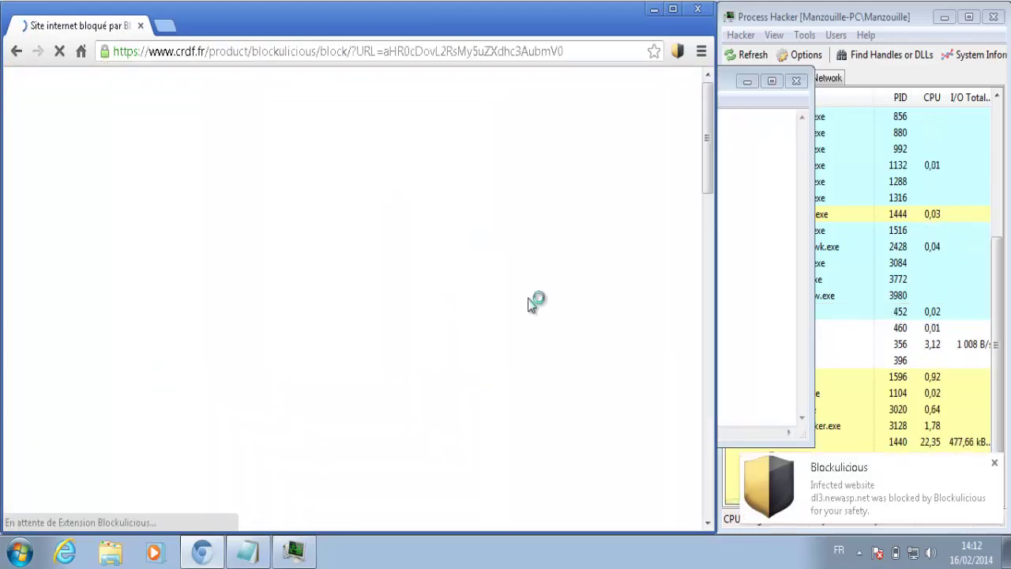
- Return to the browser's home page and try to open keyegnguru.com
left_click(80, 52)
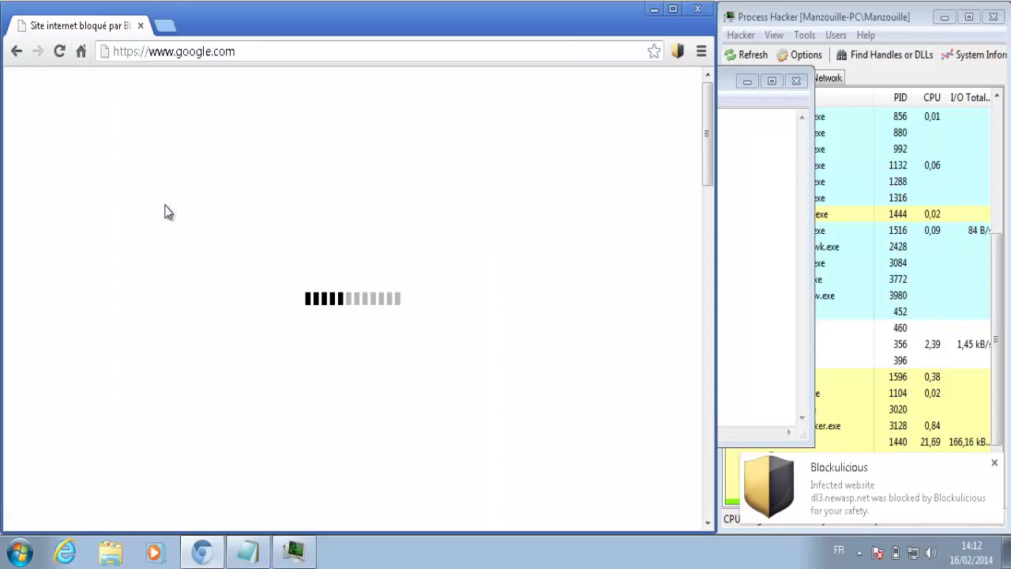
left_click(257, 55)
type("keyegn")
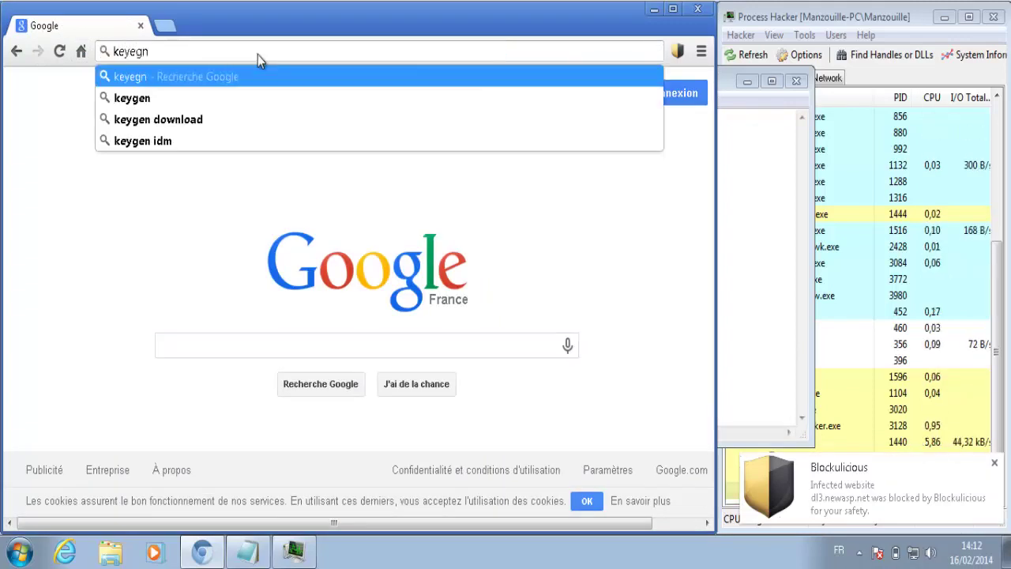
type("gur")
key("BackSpace")
type("r")
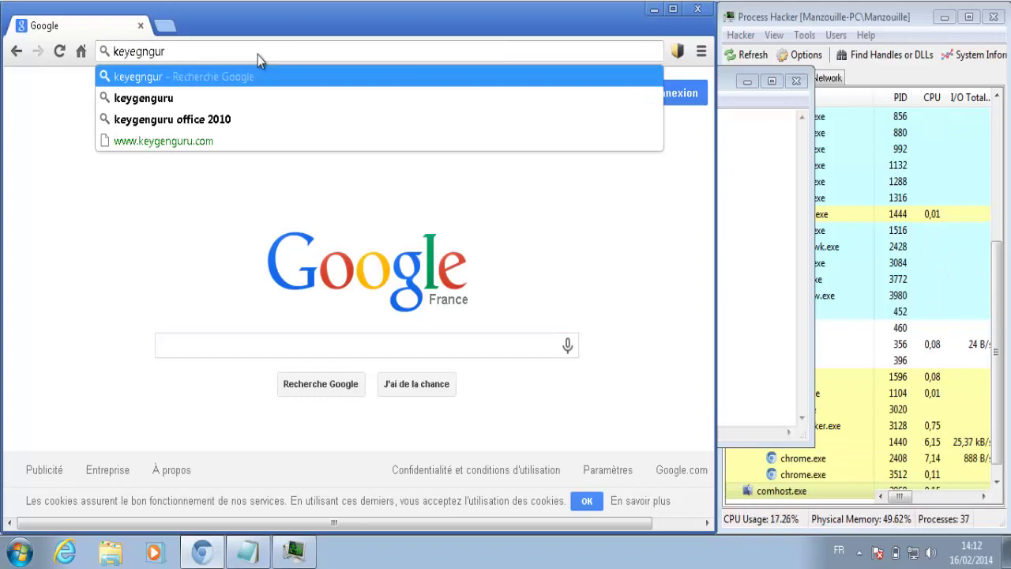
type("u.com")
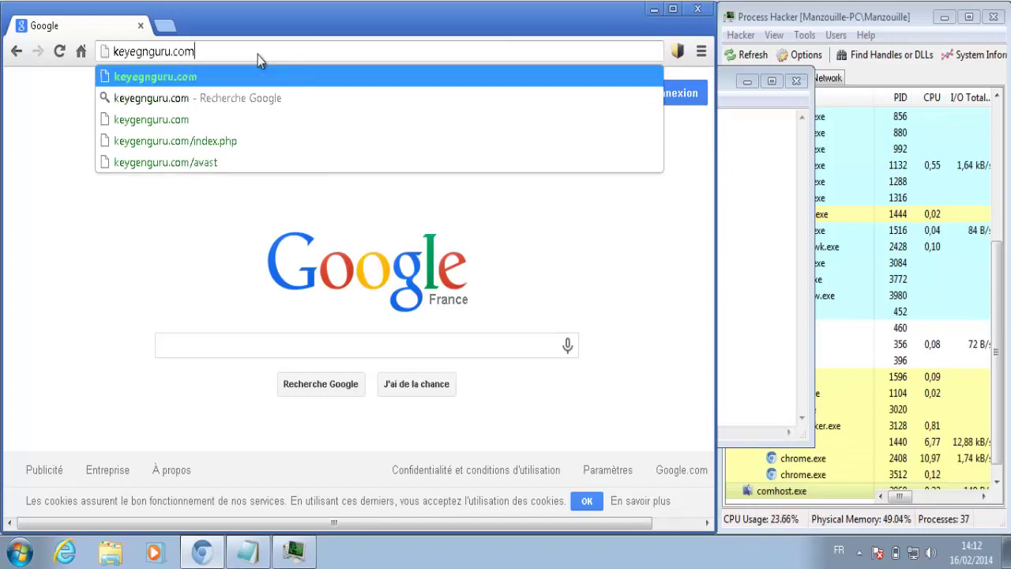
key("Return")
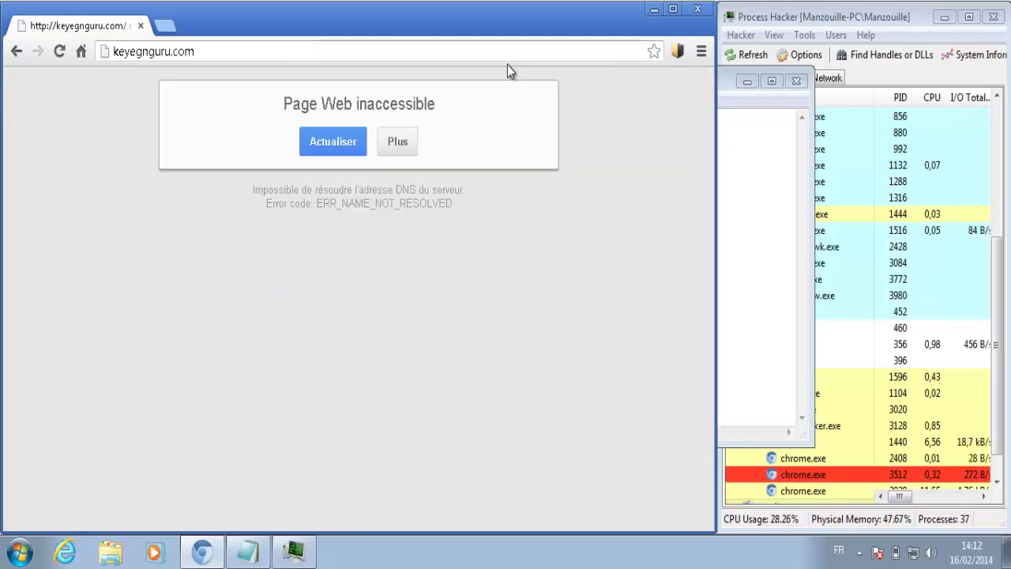
- Relaunch the browser and try keyegnguru.com again from the address suggestions
left_click(698, 11)
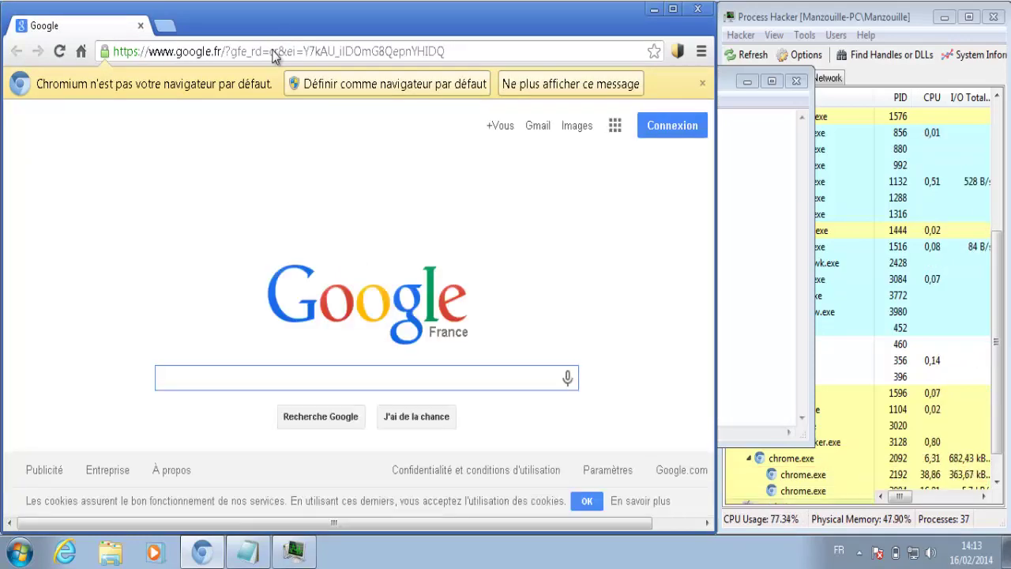
left_click(274, 56)
type("keyeg")
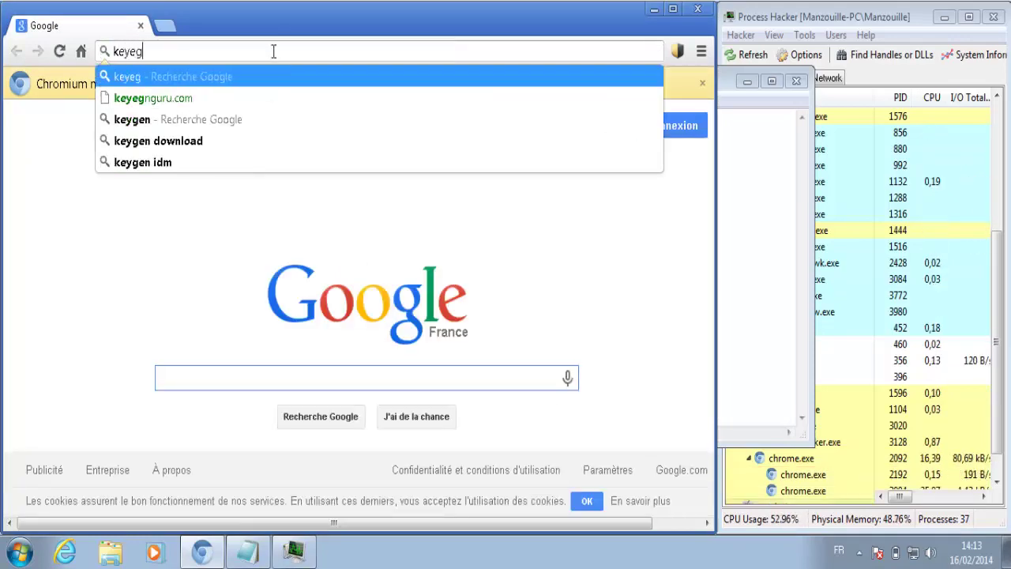
left_click(251, 98)
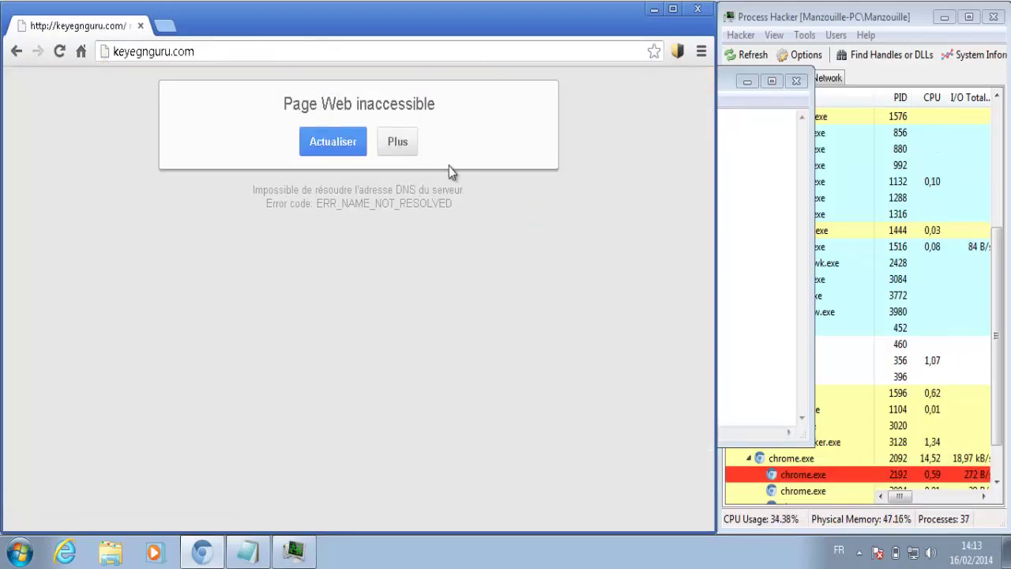
- Replace the current address with cracksguru.com and load the site
left_click(401, 56)
type("cra")
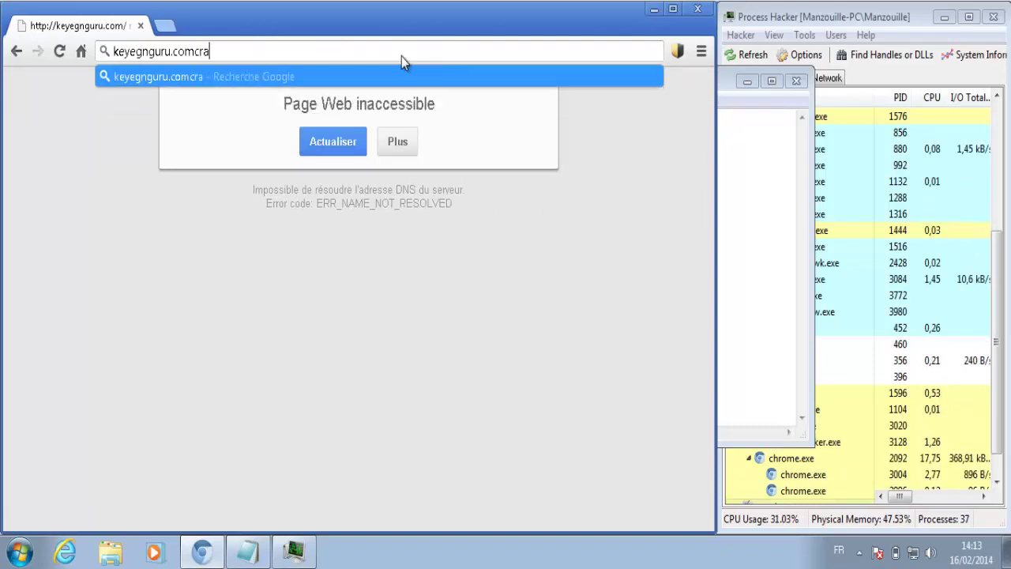
key("ctrl+a")
type("crack")
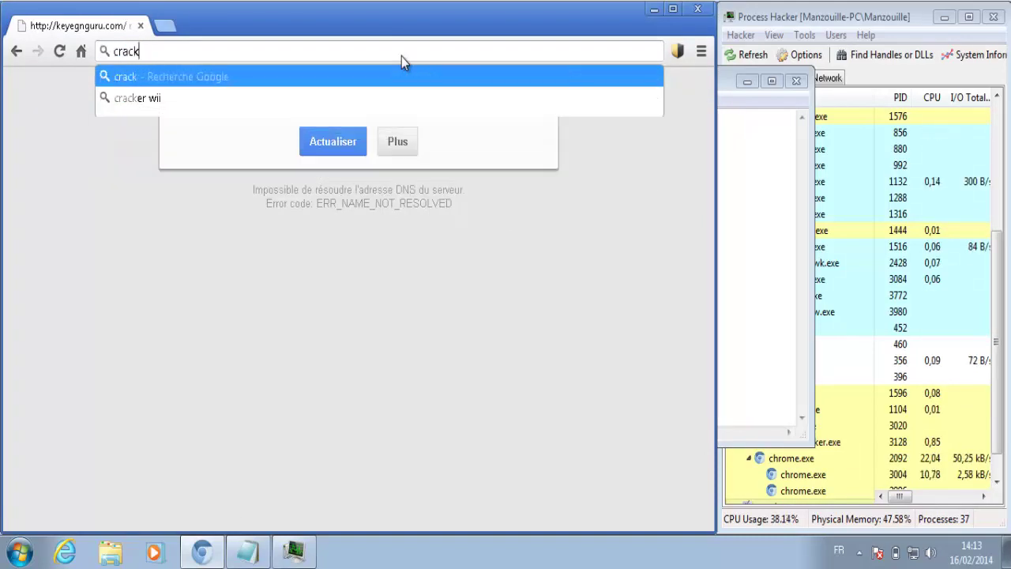
type("sguru.com")
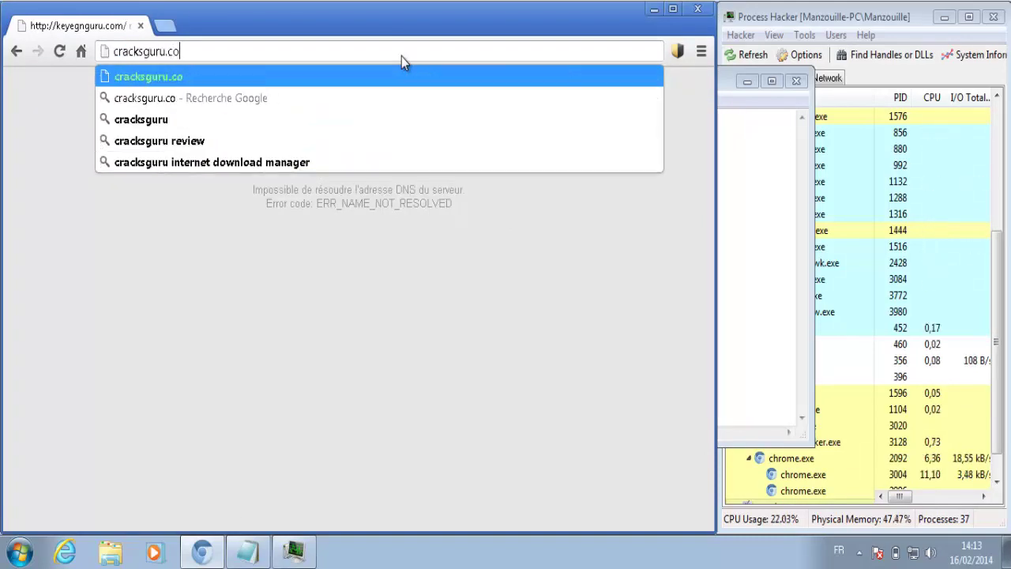
key("Return")
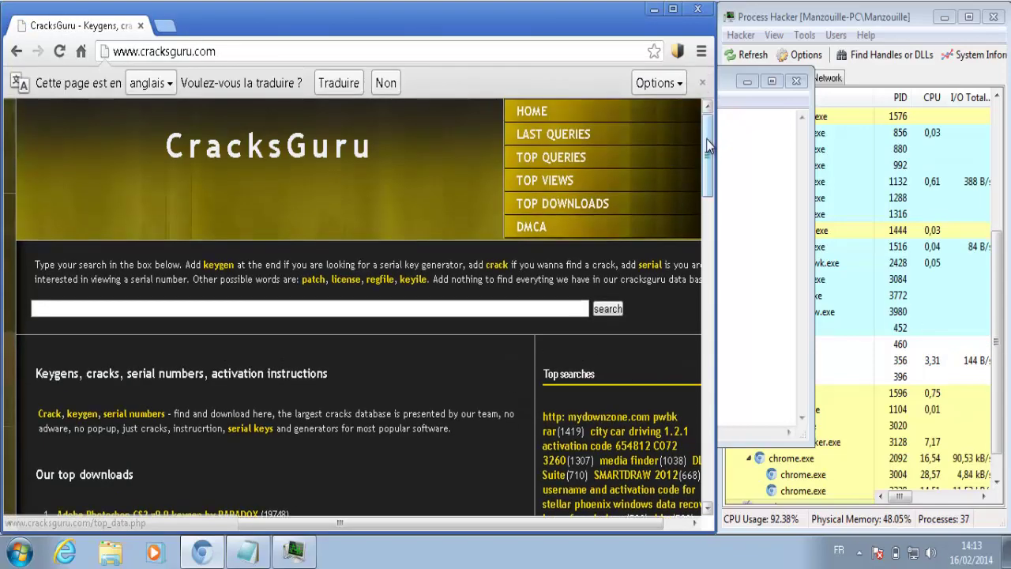
- Open the Adobe Photoshop CS2 v9.0 keygen by PARADOX from the site's top downloads, and close the browser
left_click_drag(707, 146, 708, 213)
left_click(225, 211)
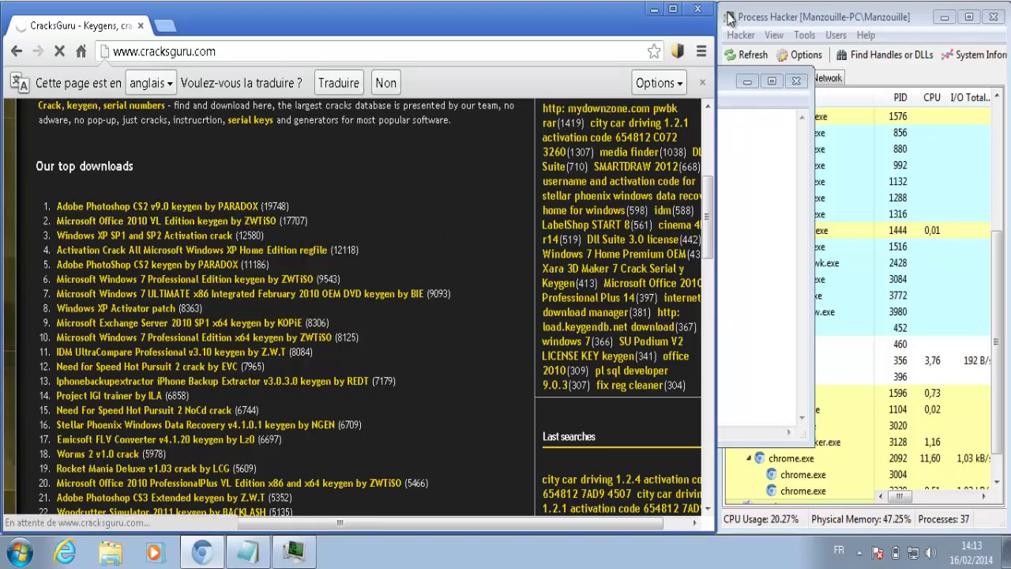
left_click(697, 9)
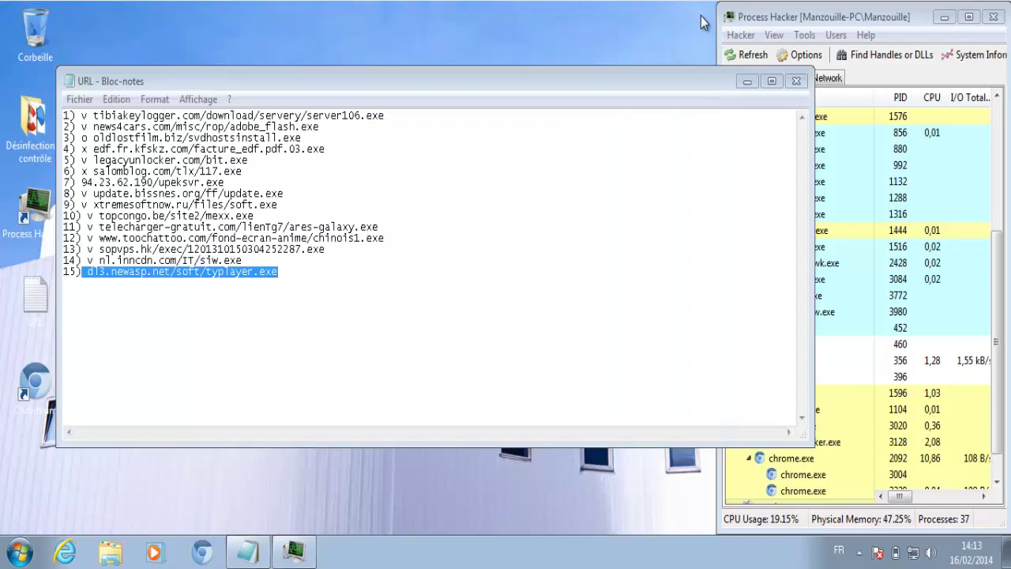
- Mark the fifteenth Notepad entry with "v" and the seventh with "o", saving the list
left_click(84, 273)
type("v")
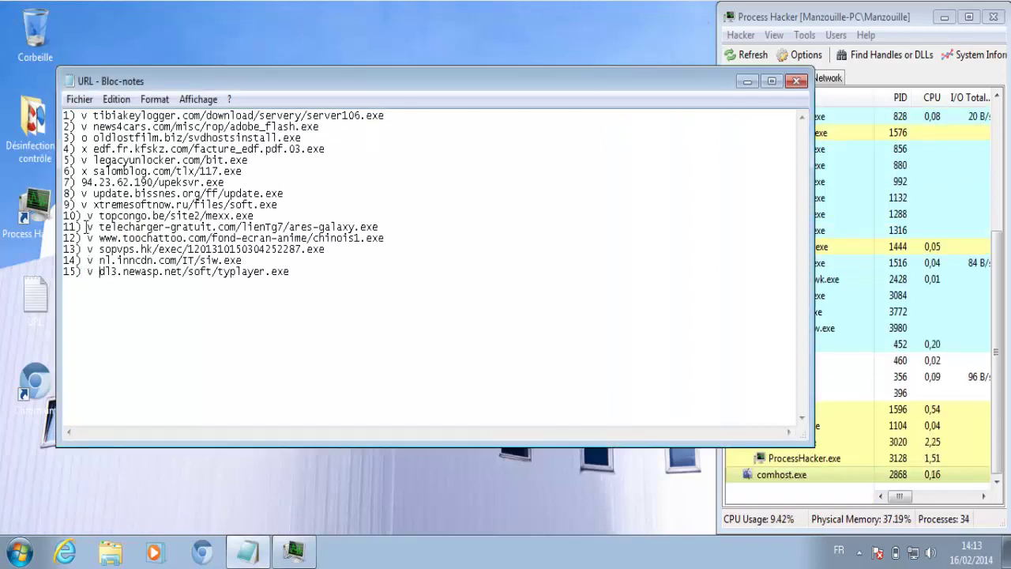
left_click(79, 98)
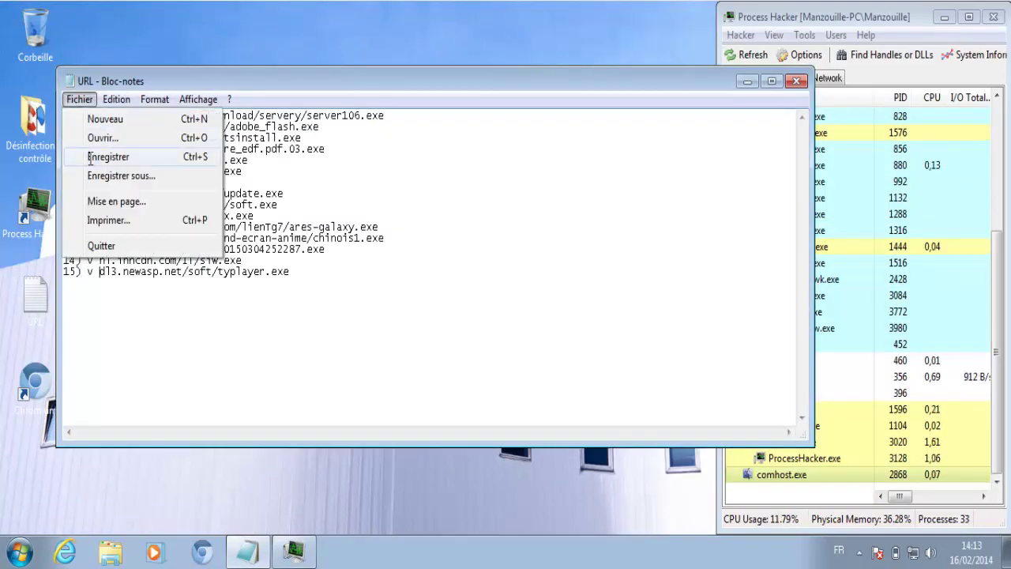
left_click(94, 154)
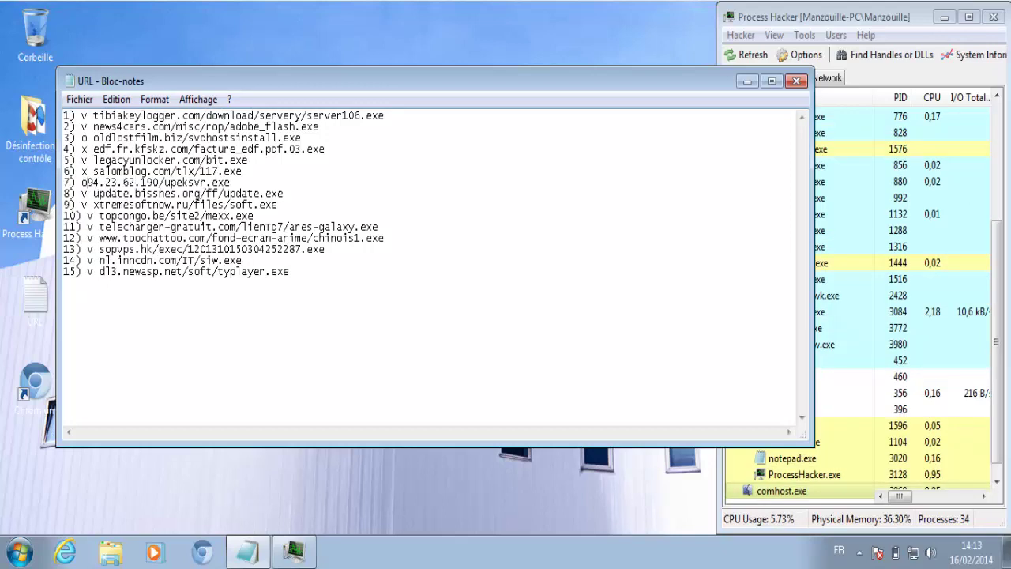
left_click(79, 99)
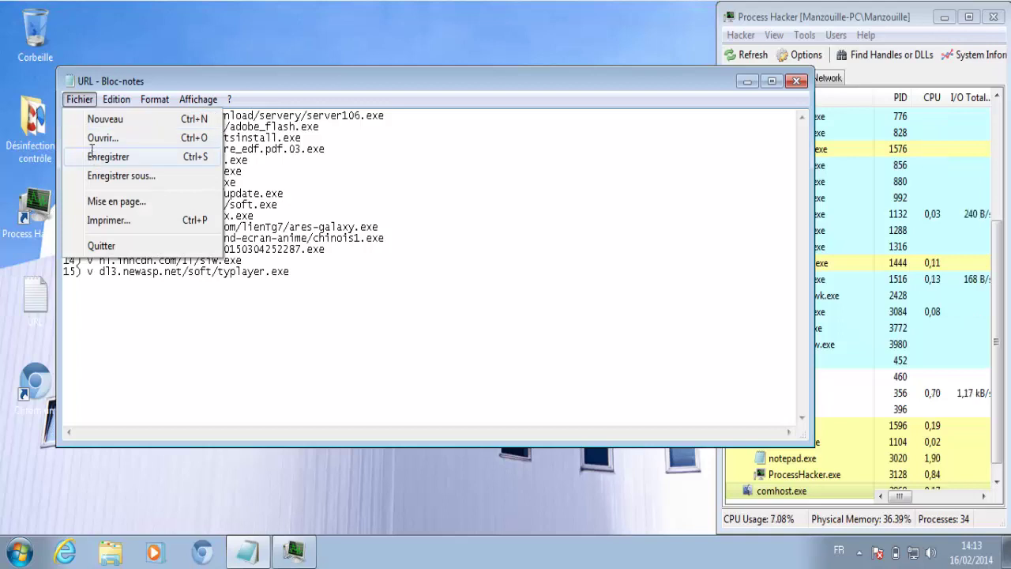
left_click(93, 155)
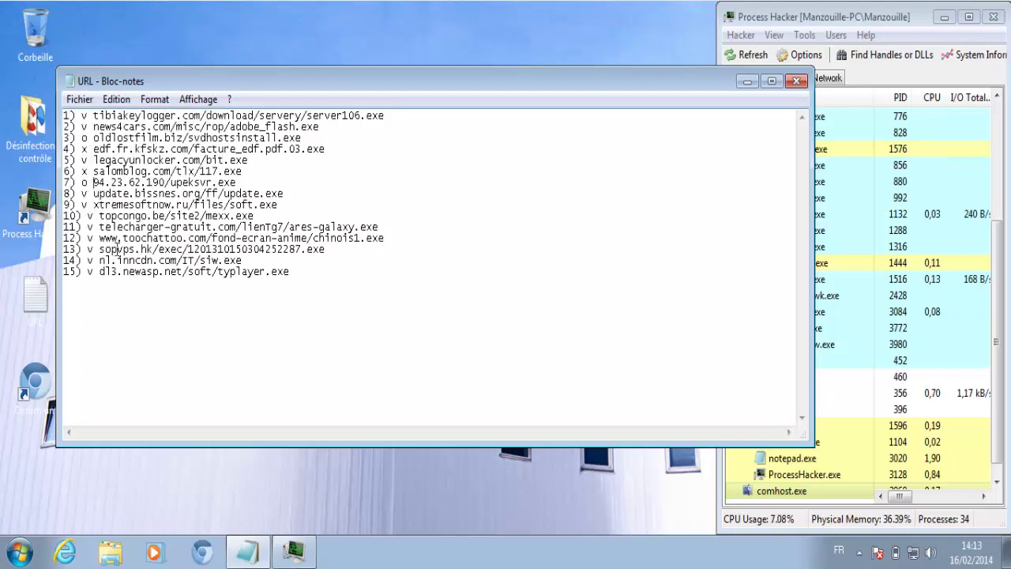
- Select comhost.exe in Process Hacker, and shrink and minimize the Notepad window
left_click(793, 485)
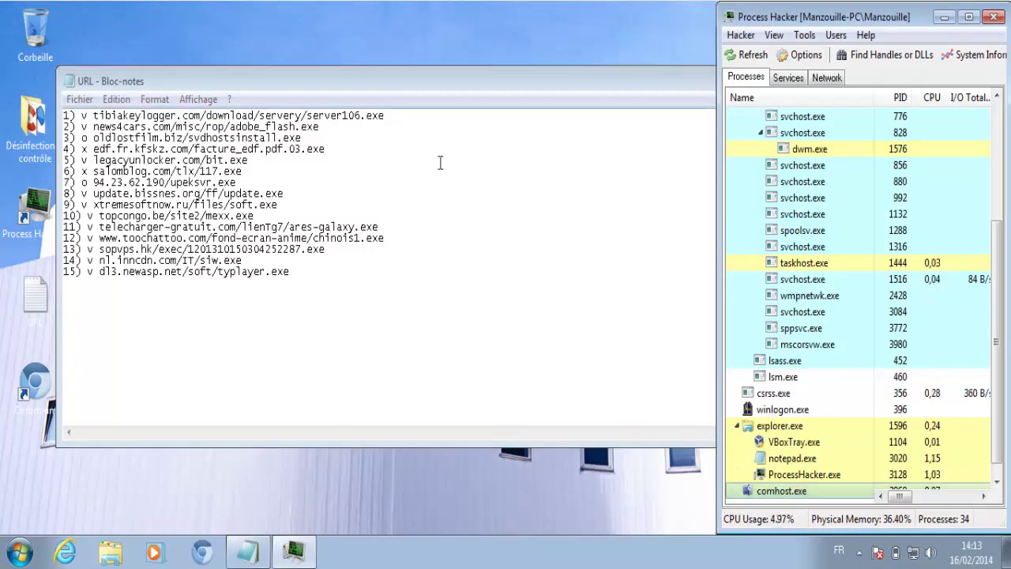
left_click(478, 87)
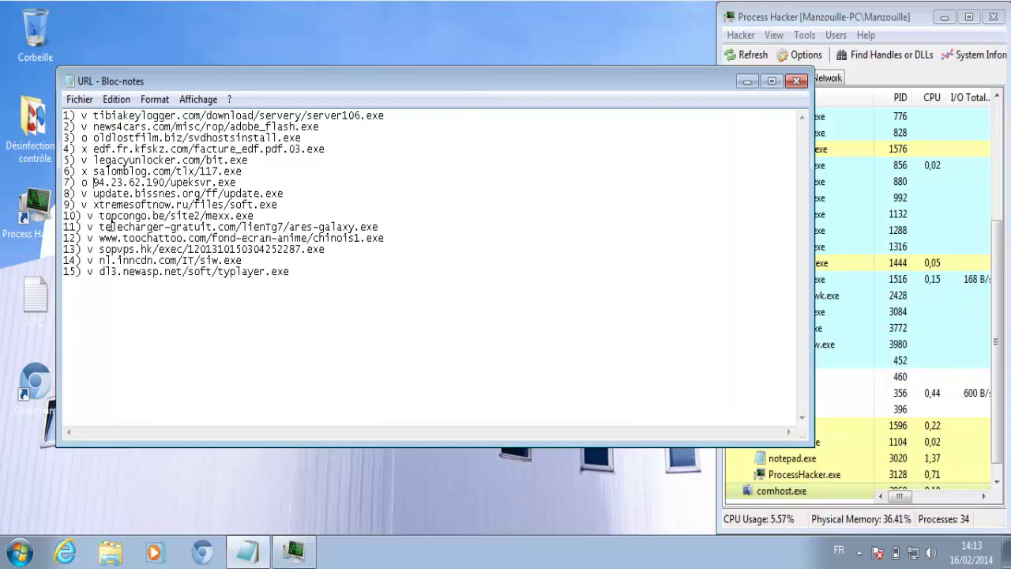
left_click_drag(58, 253, 338, 194)
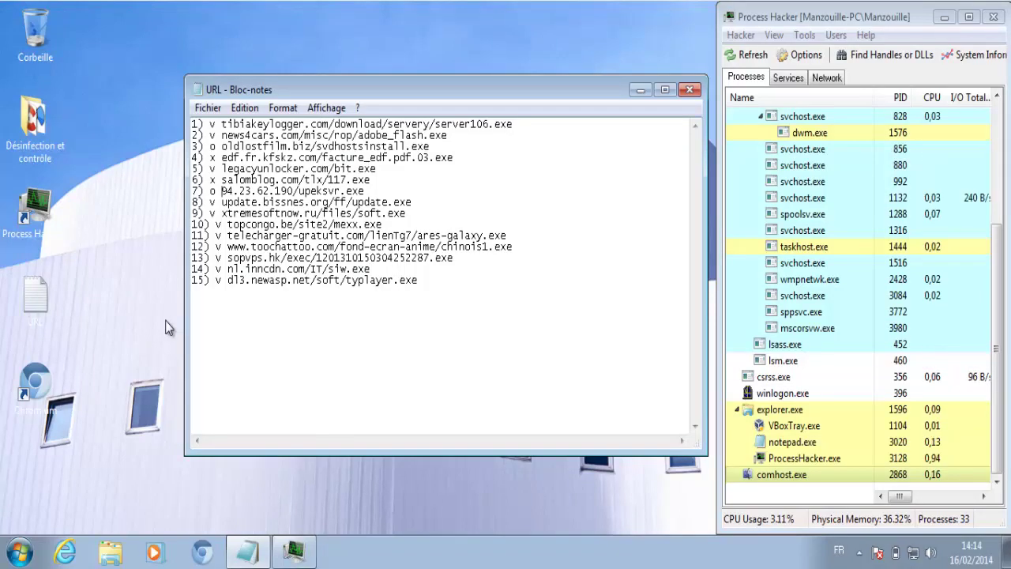
left_click(636, 90)
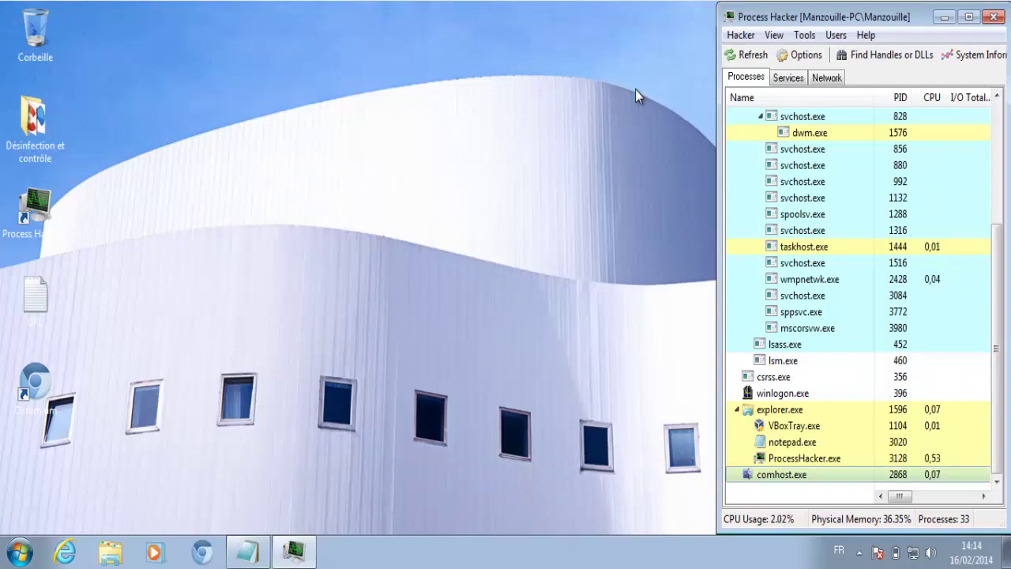
- Widen the Process Hacker window over the empty desktop area
left_click(512, 223)
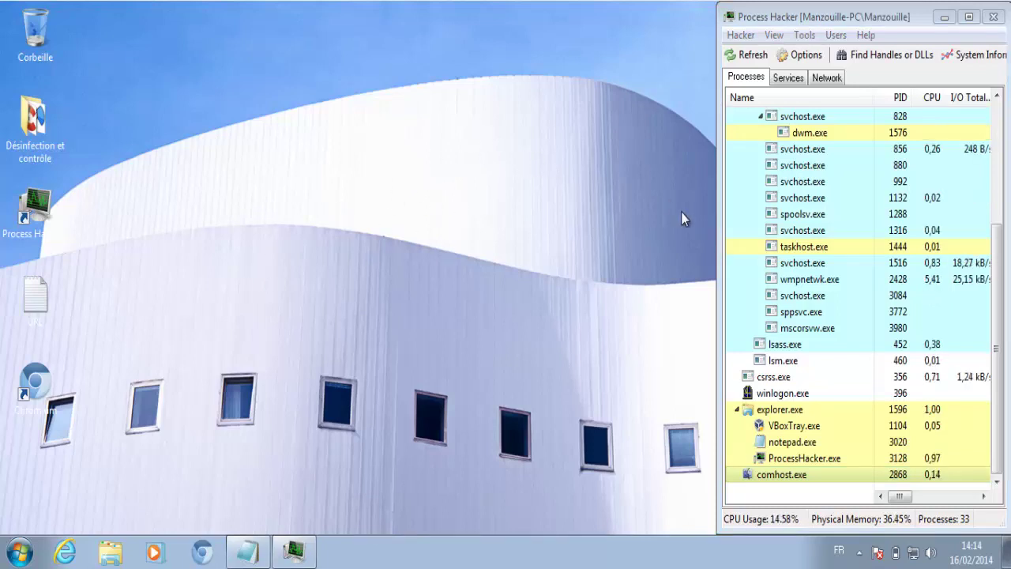
left_click(714, 236)
left_click_drag(713, 235, 636, 234)
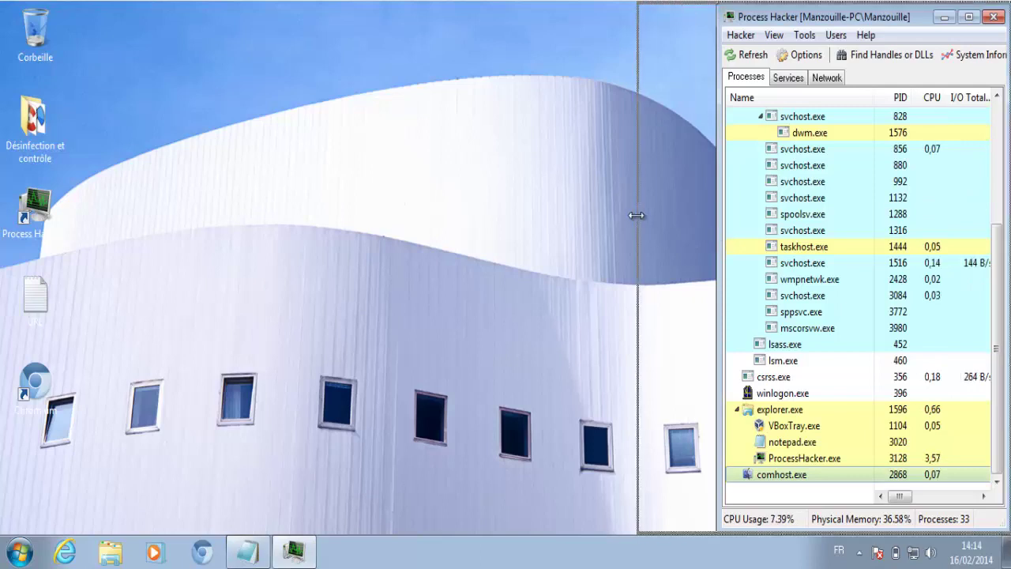